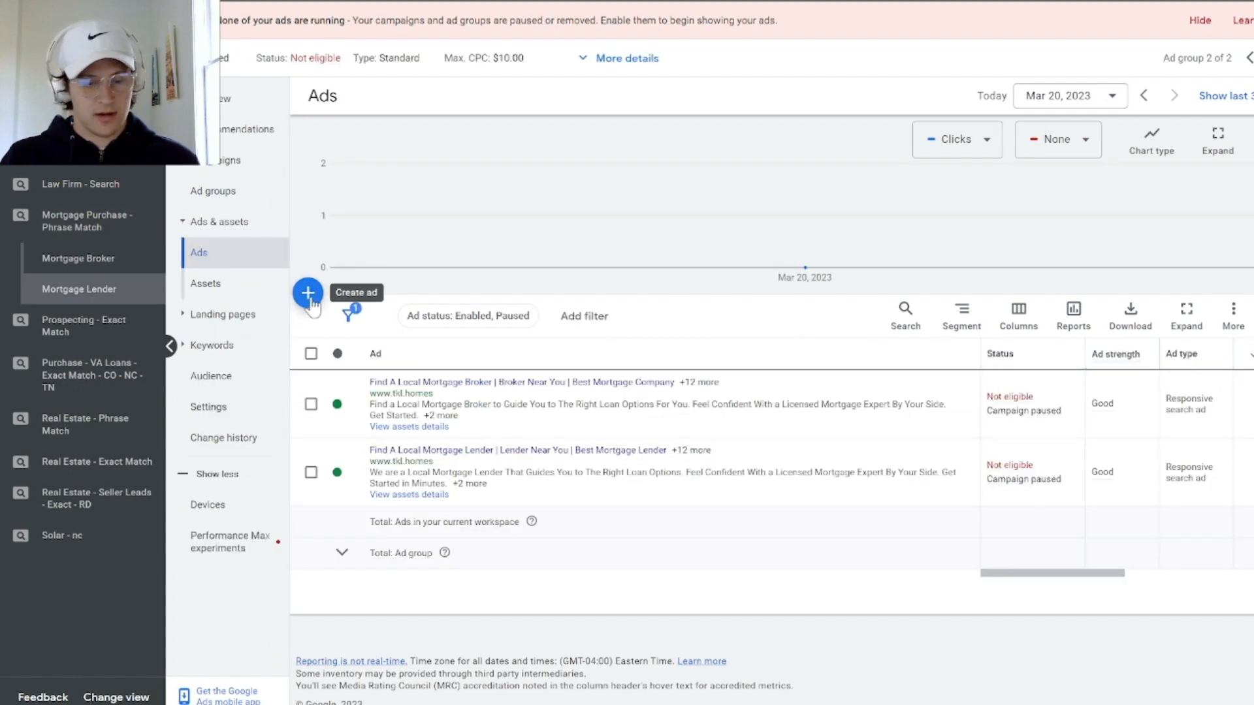
Start a new responsive search ad in the Mortgage Lender ad group
left_click(309, 294)
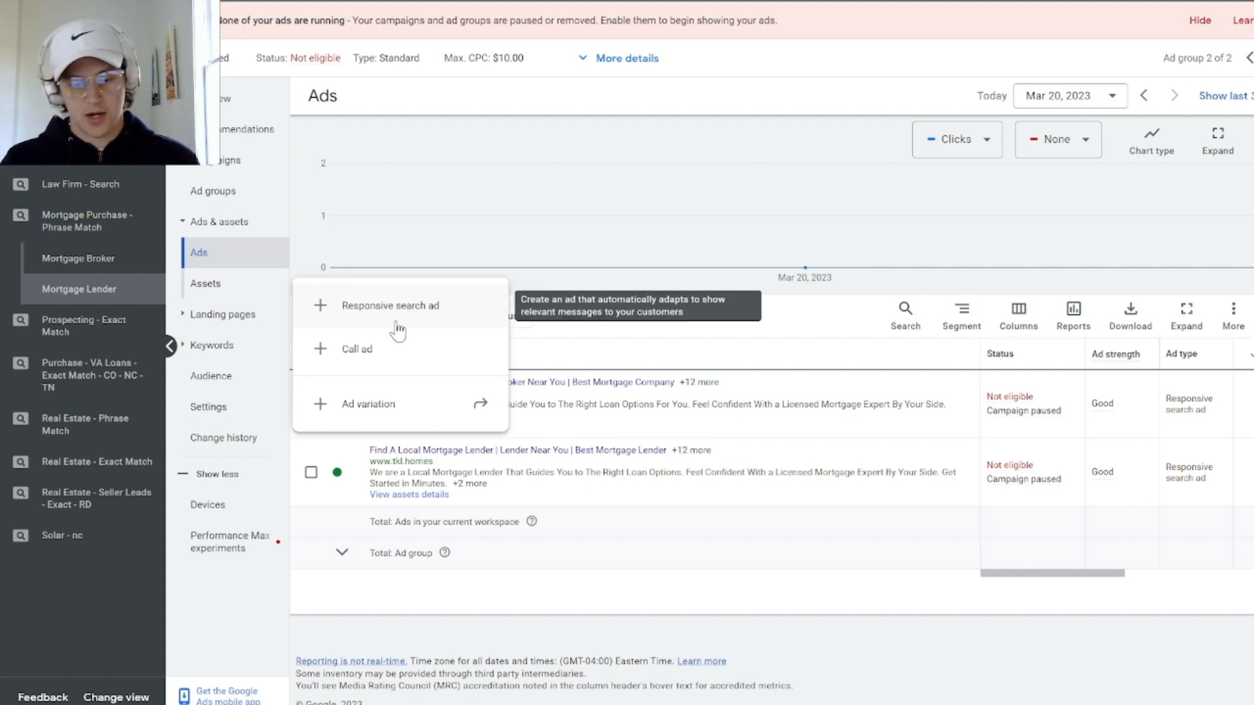
left_click(350, 307)
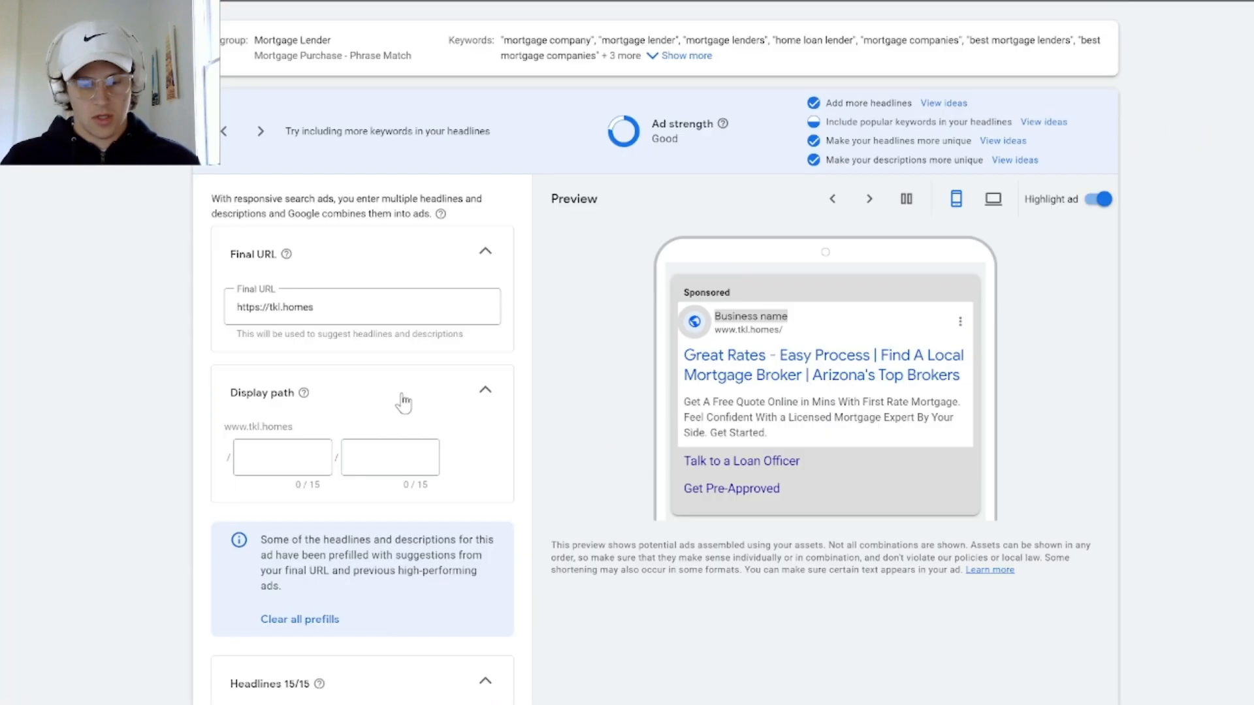
scroll(379, 397, "down", 7)
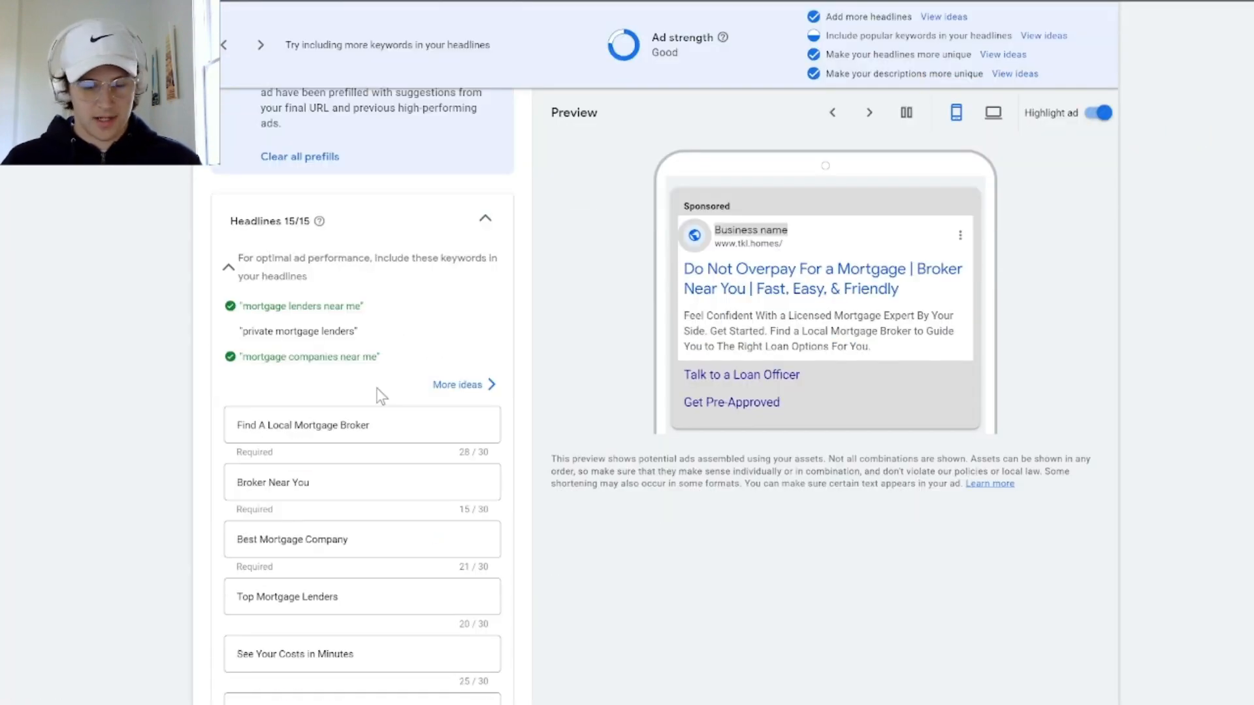
scroll(381, 396, "down", 2)
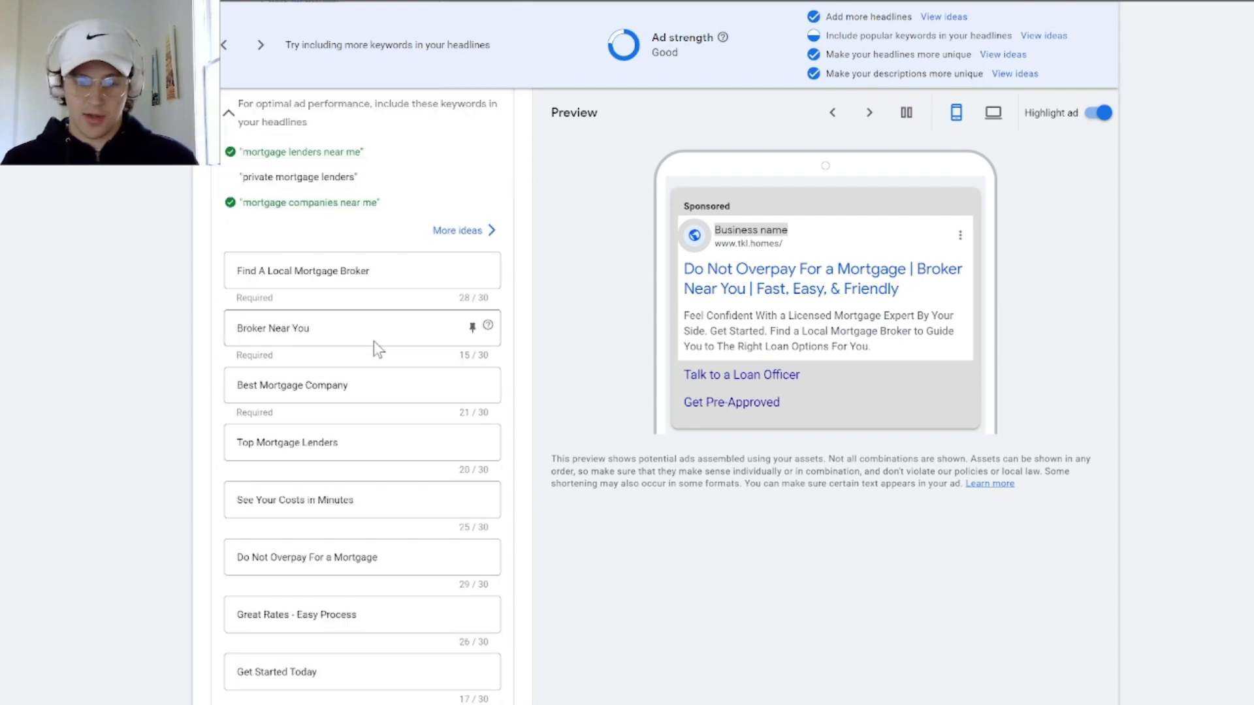
Clear the prefilled final URL of the new ad
scroll(562, 327, "up", 9)
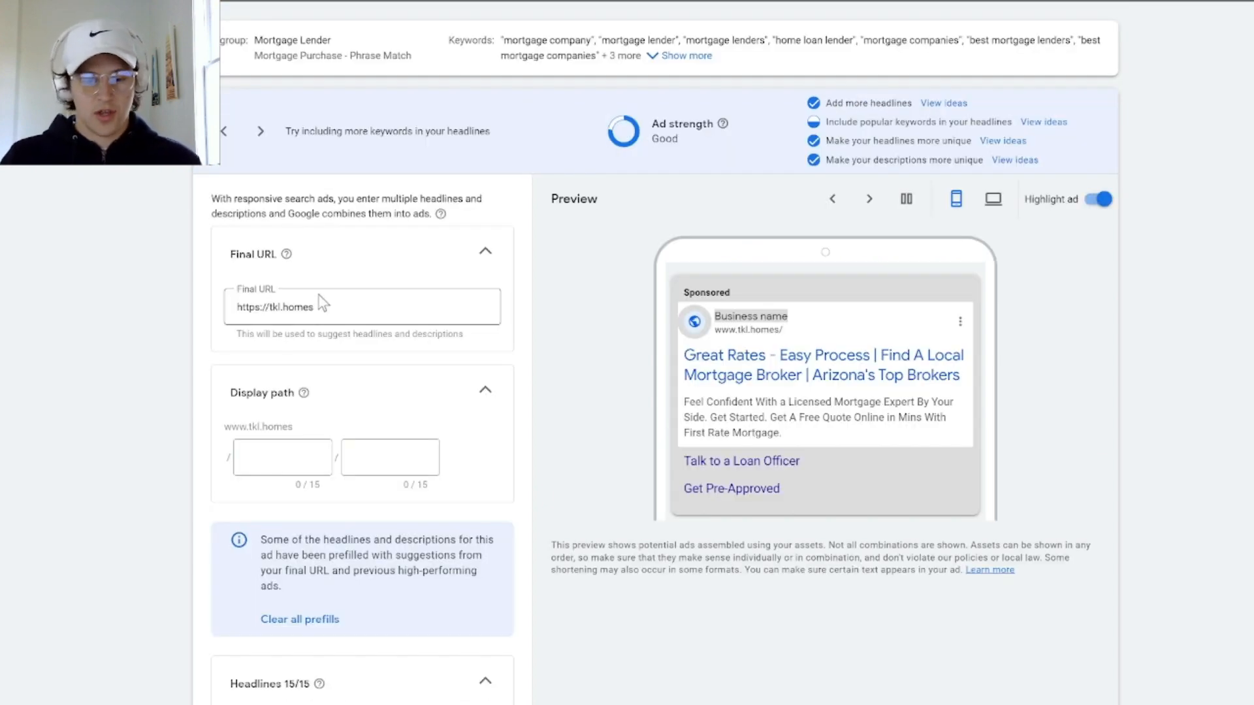
left_click_drag(341, 307, 209, 312)
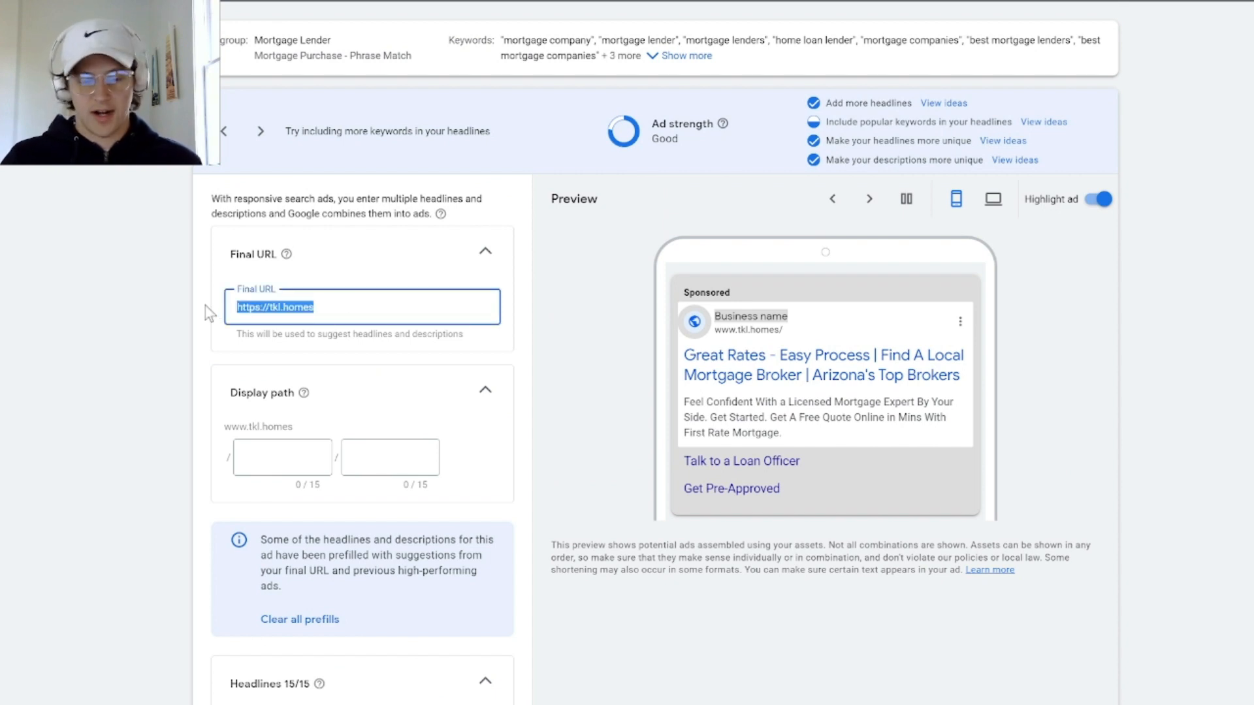
key("BackSpace")
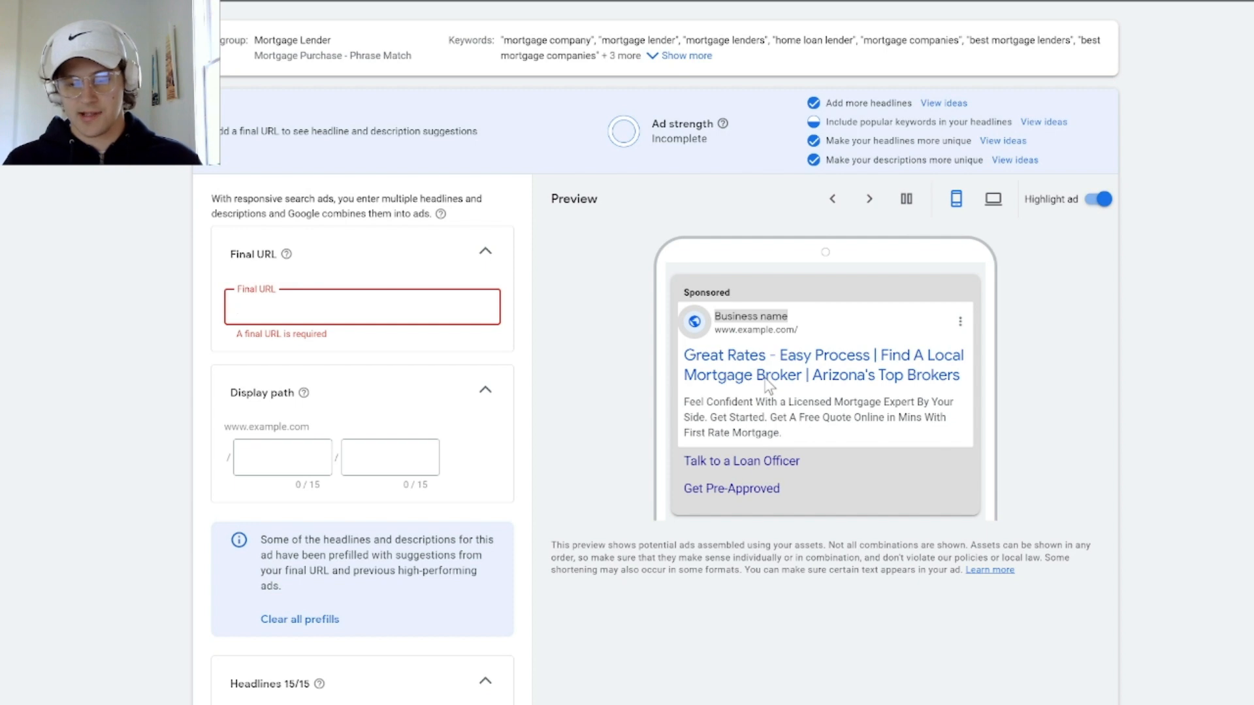
Switch the ad preview to the desktop layout and page forward through the ad combinations
left_click(992, 201)
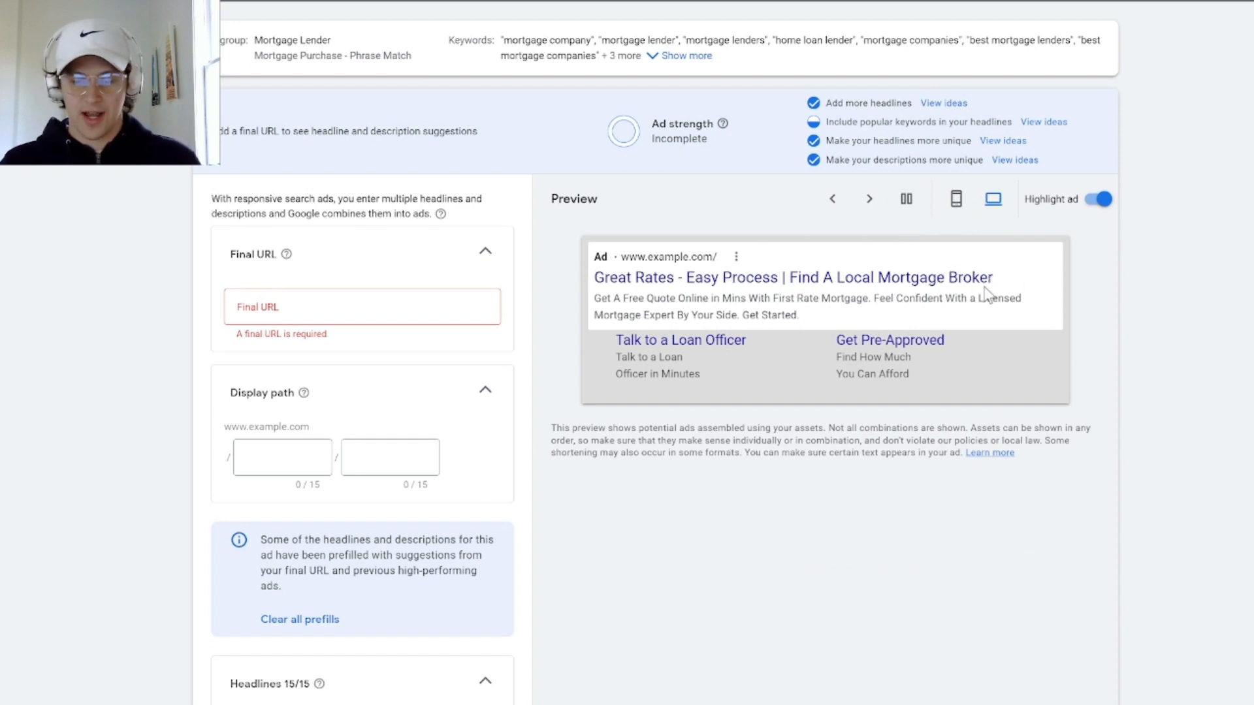
left_click(873, 199)
left_click(872, 199)
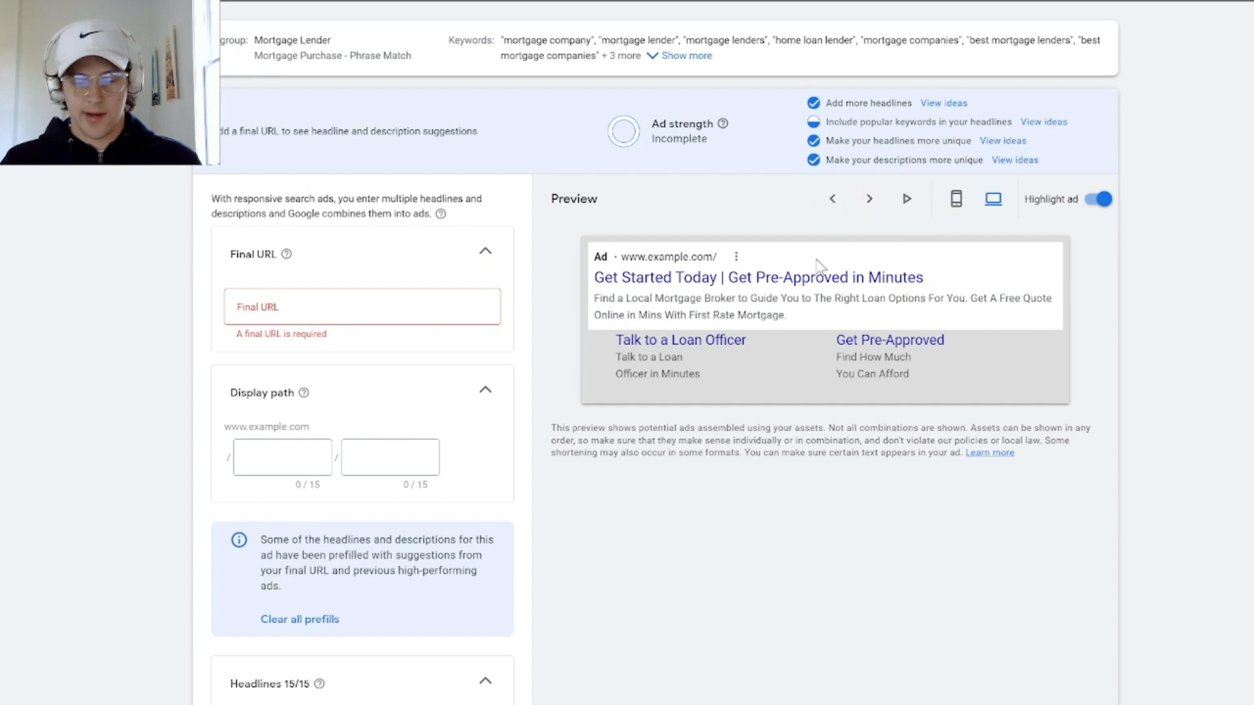
Set the ad's display path to mortgage in the first part and lender in the second part
scroll(369, 418, "down", 5)
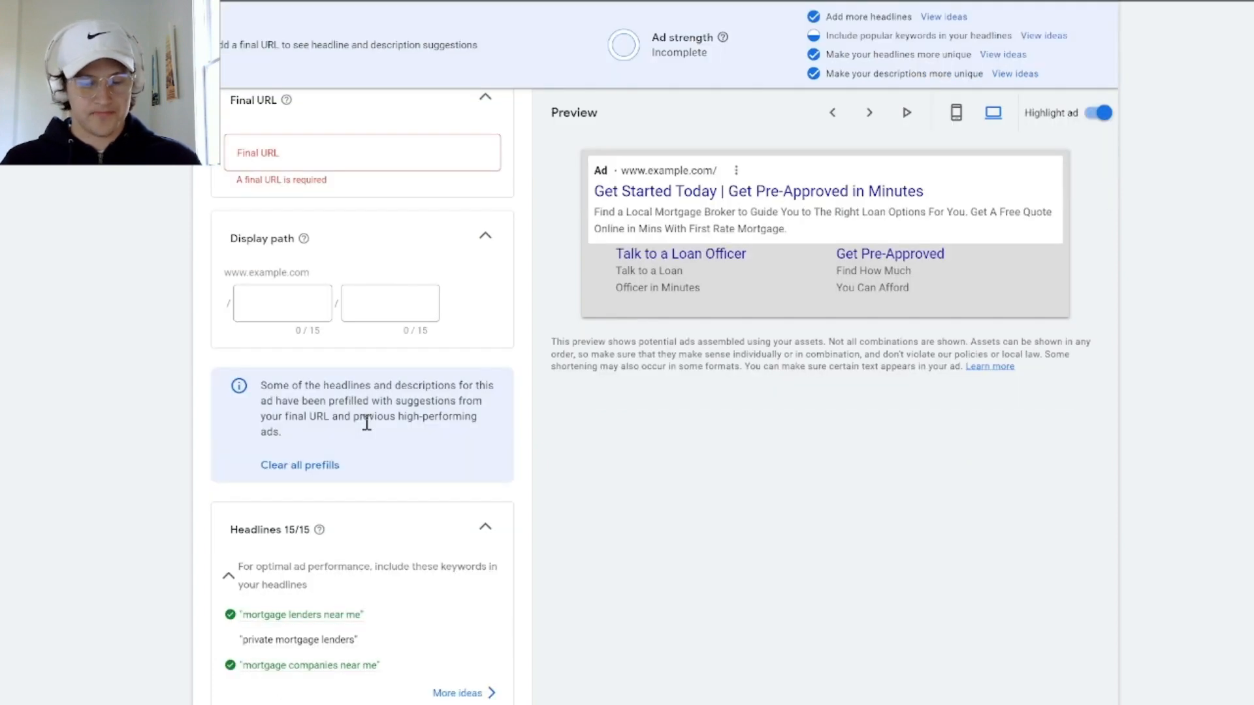
scroll(273, 323, "up", 2)
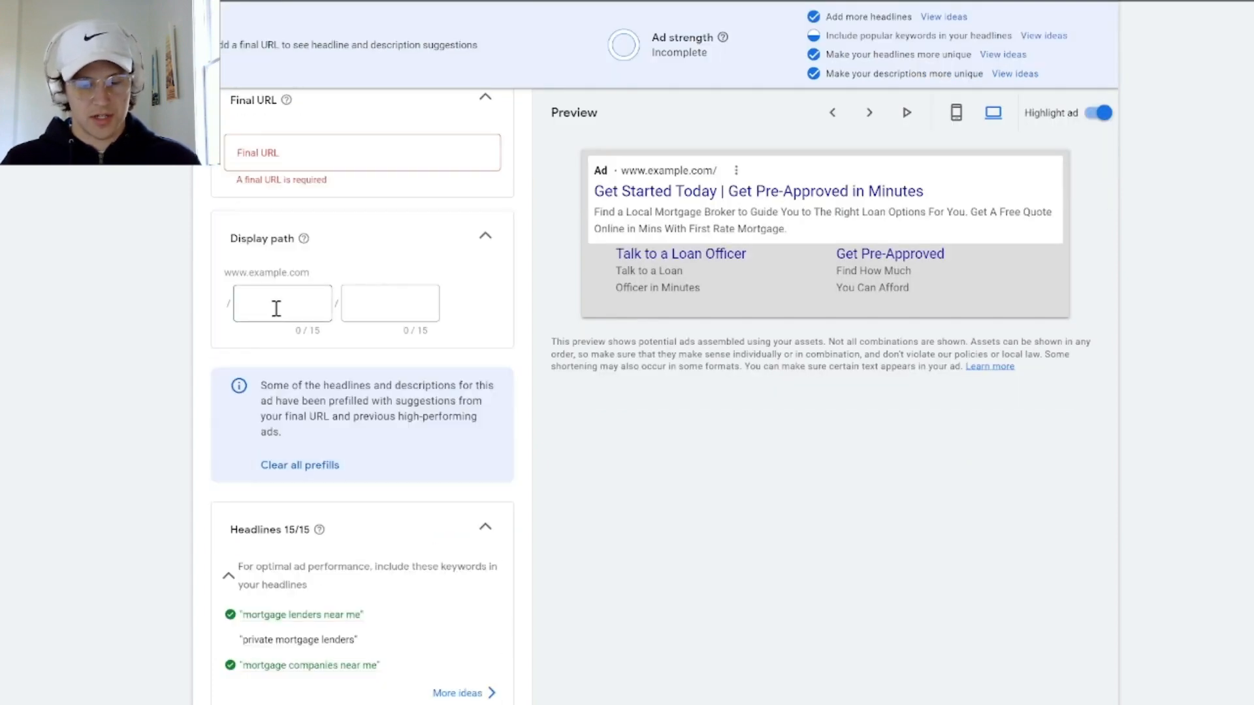
left_click(274, 306)
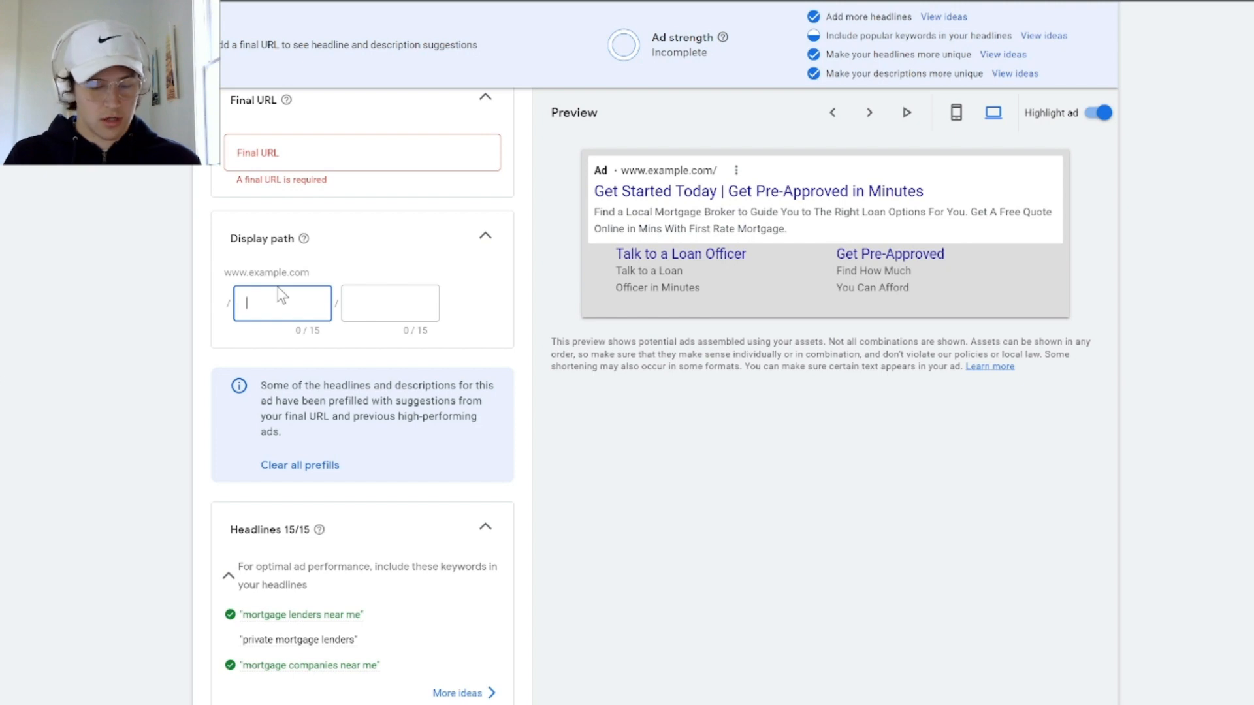
type("mortgage")
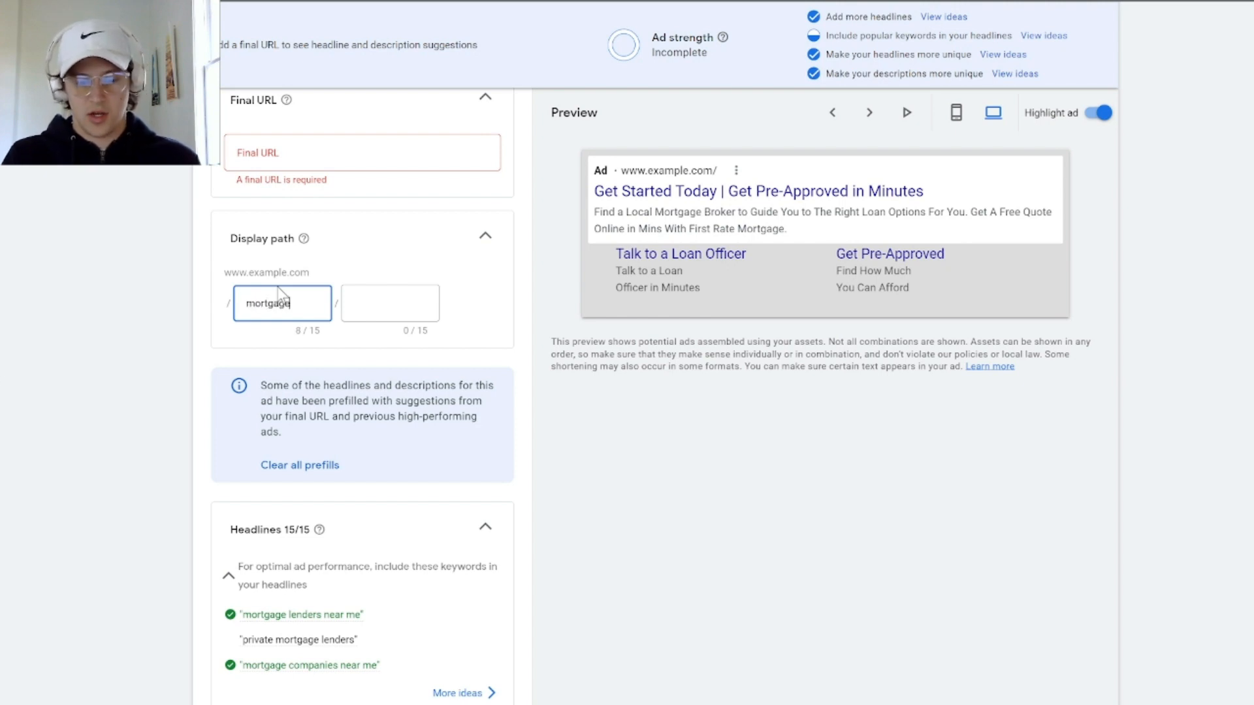
key("Tab")
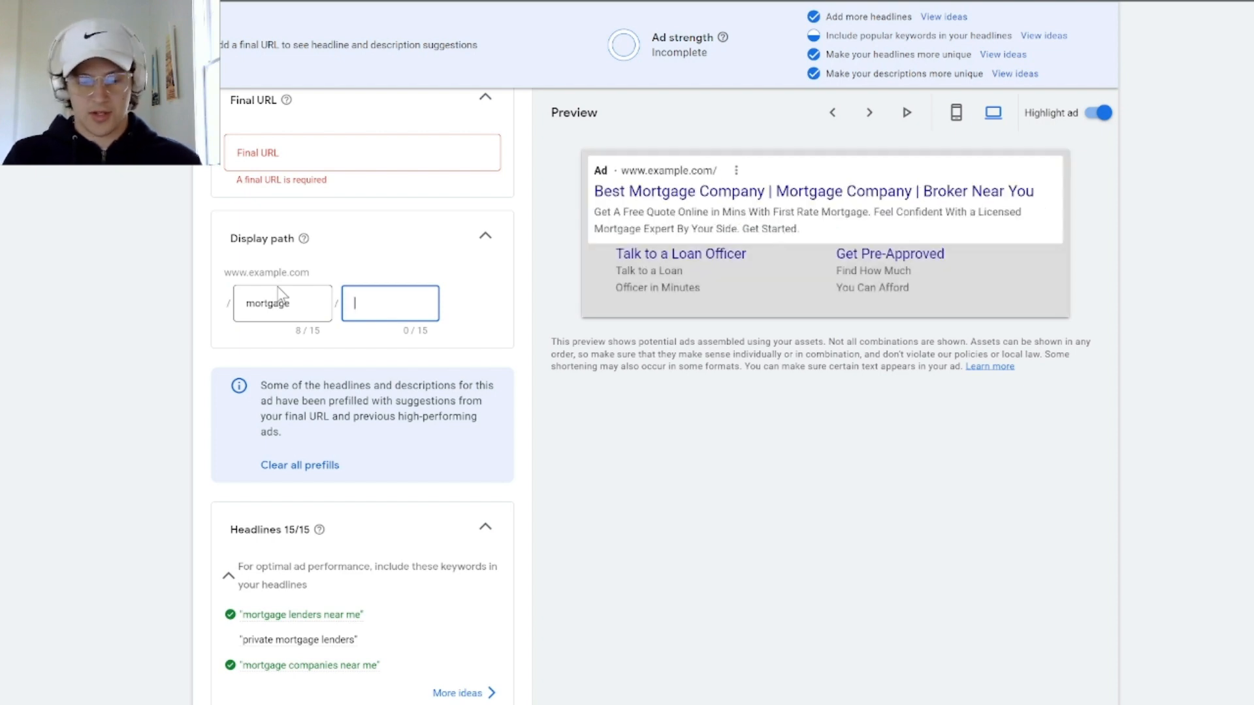
type("lender")
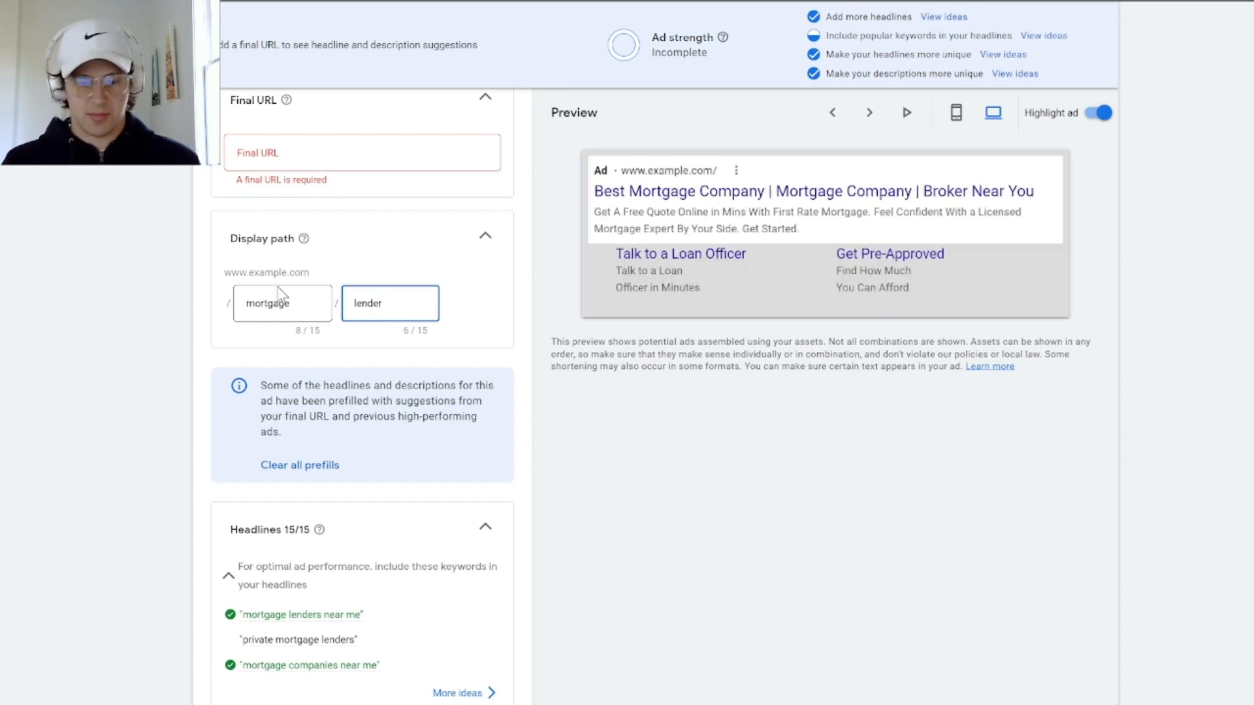
Show the full list of suggested headline keywords and look for ones the ad does not use
scroll(289, 496, "down", 2)
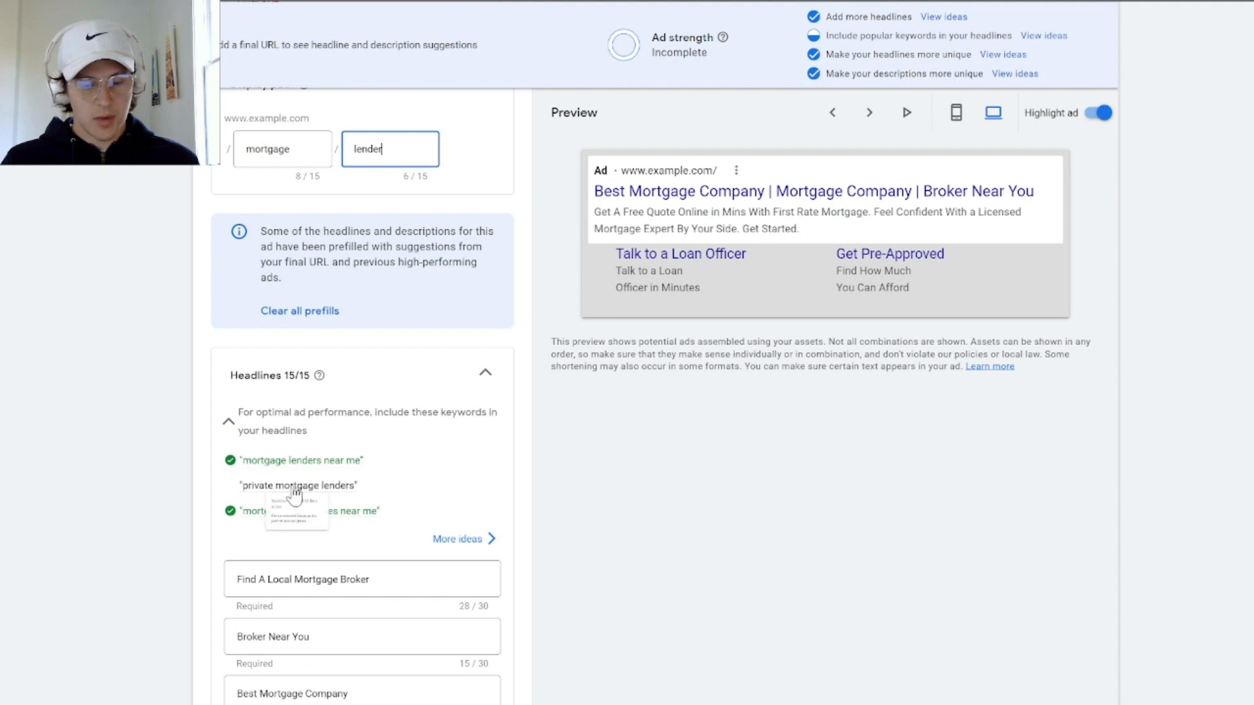
scroll(295, 496, "down", 2)
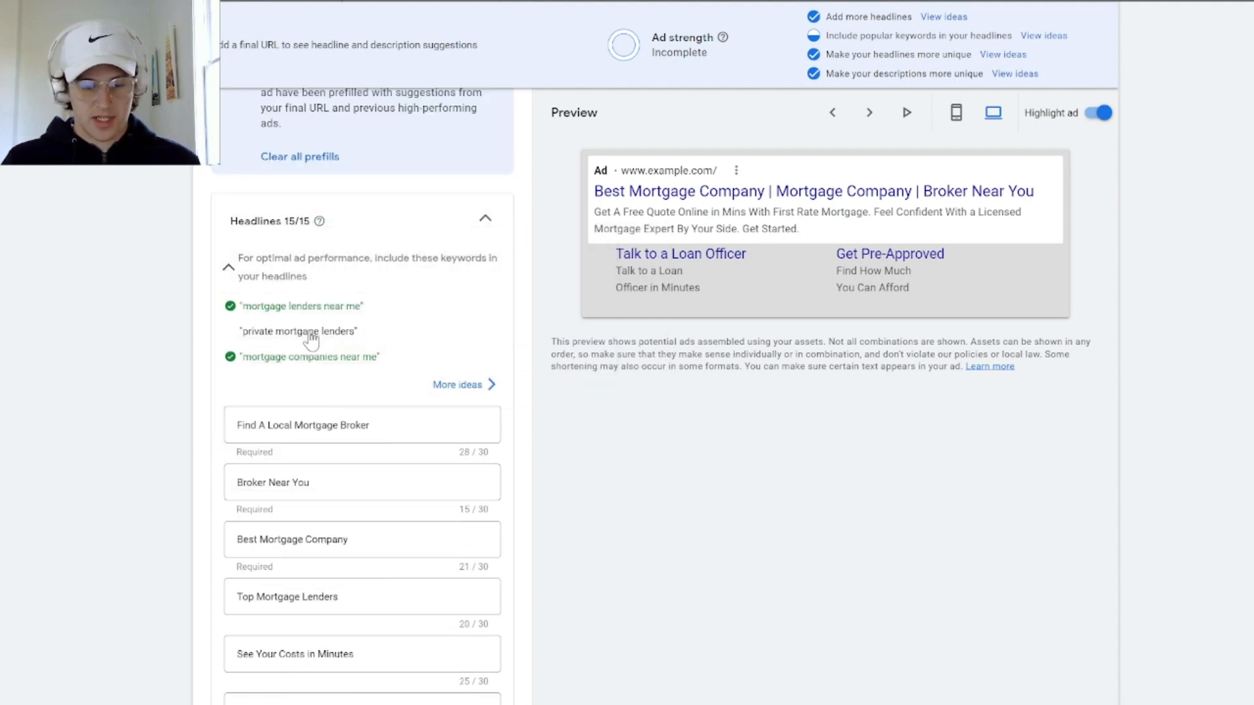
mouse_move(330, 307)
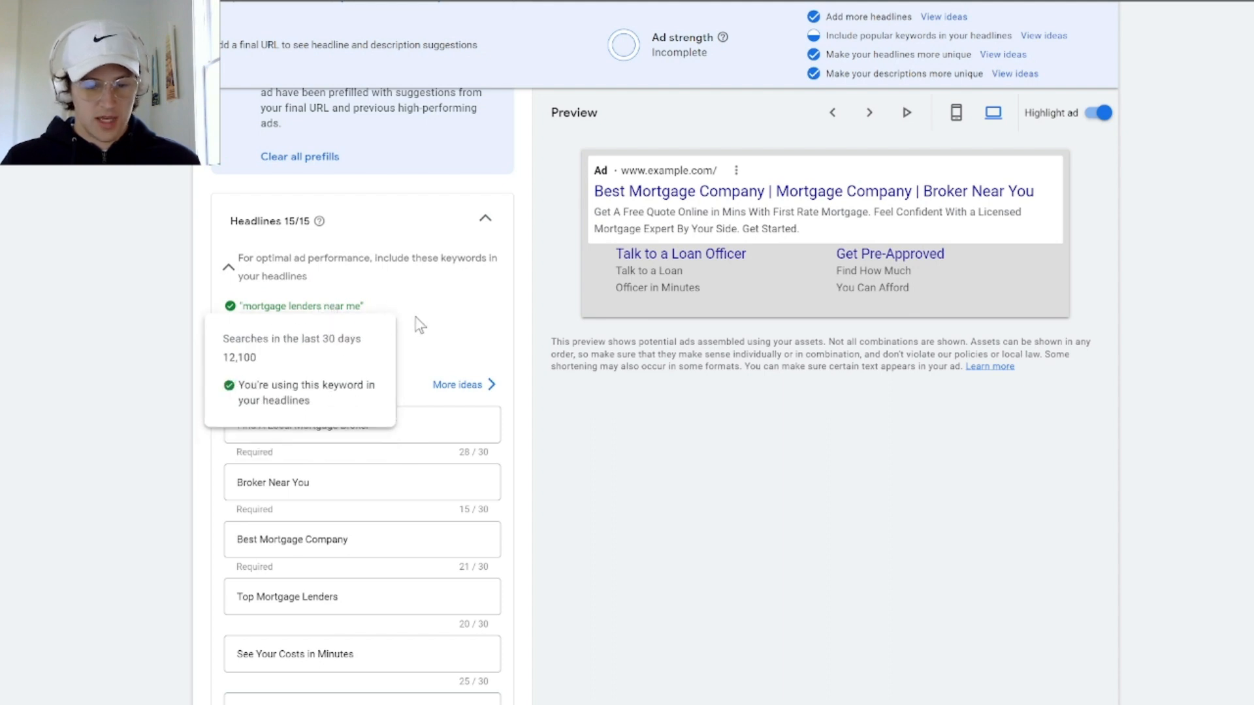
left_click(465, 386)
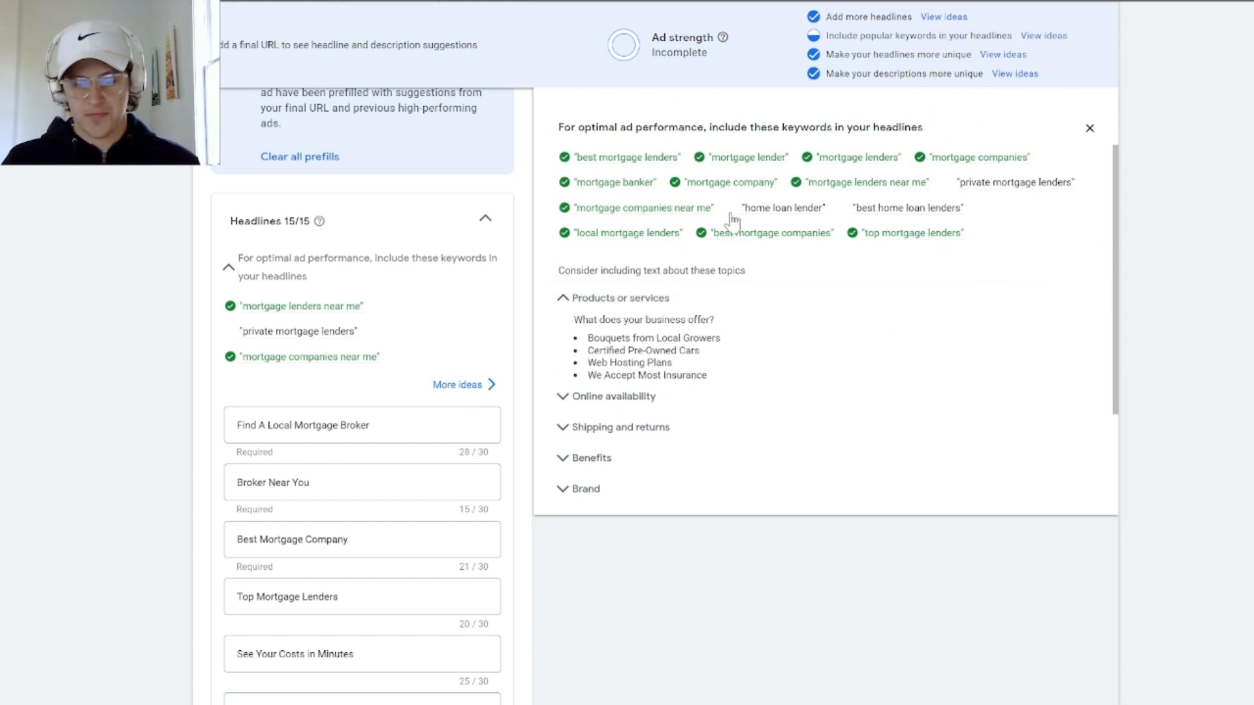
mouse_move(728, 221)
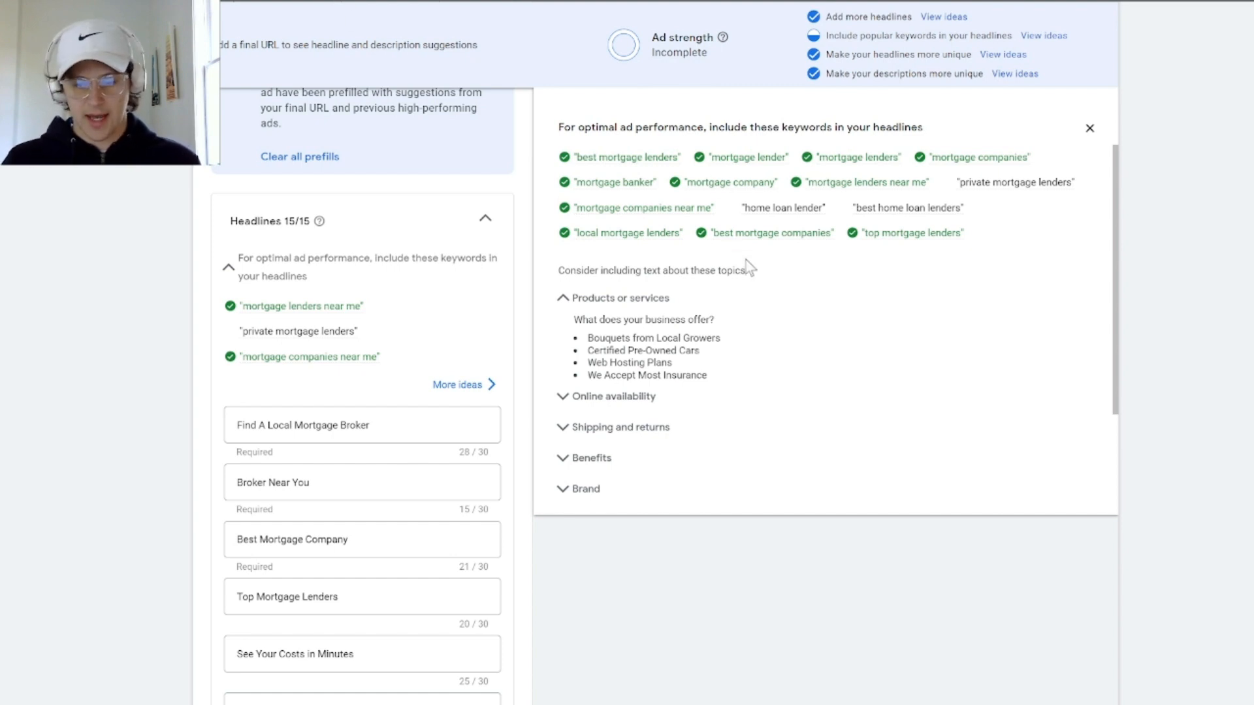
Replace the second headline with "Home Loan Lender"
scroll(481, 422, "down", 2)
triple_click(320, 331)
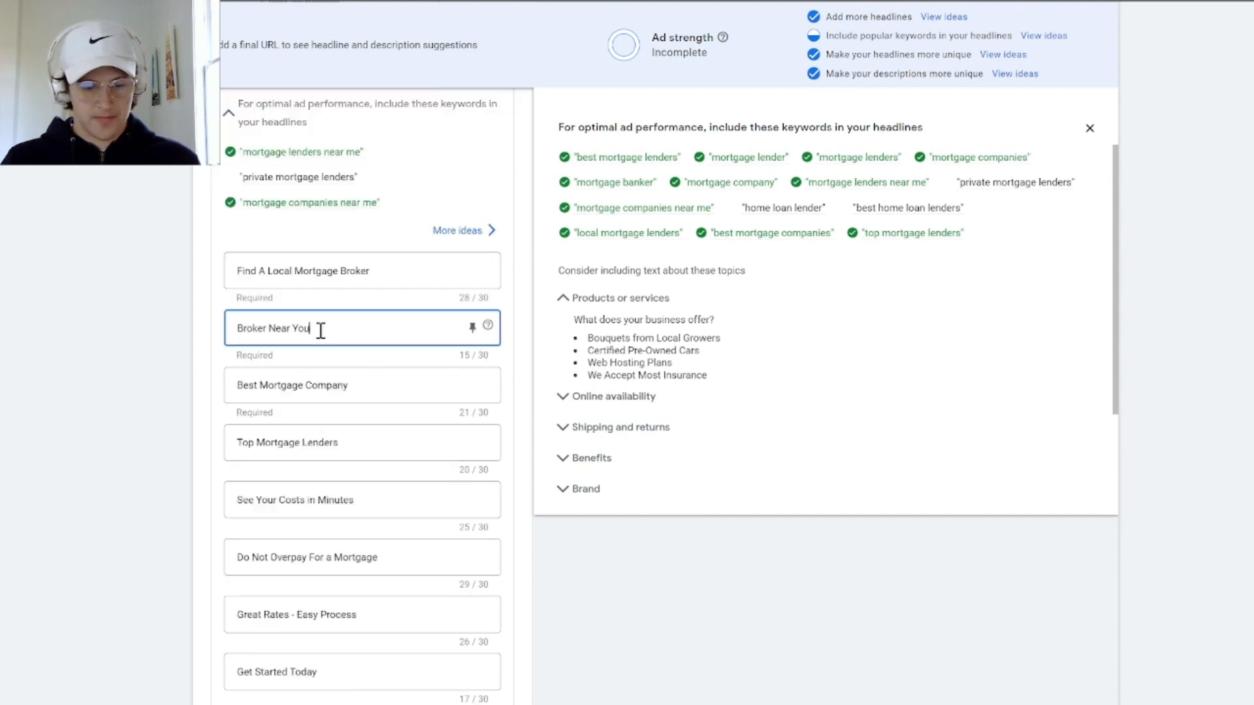
key("BackSpace")
type("Home")
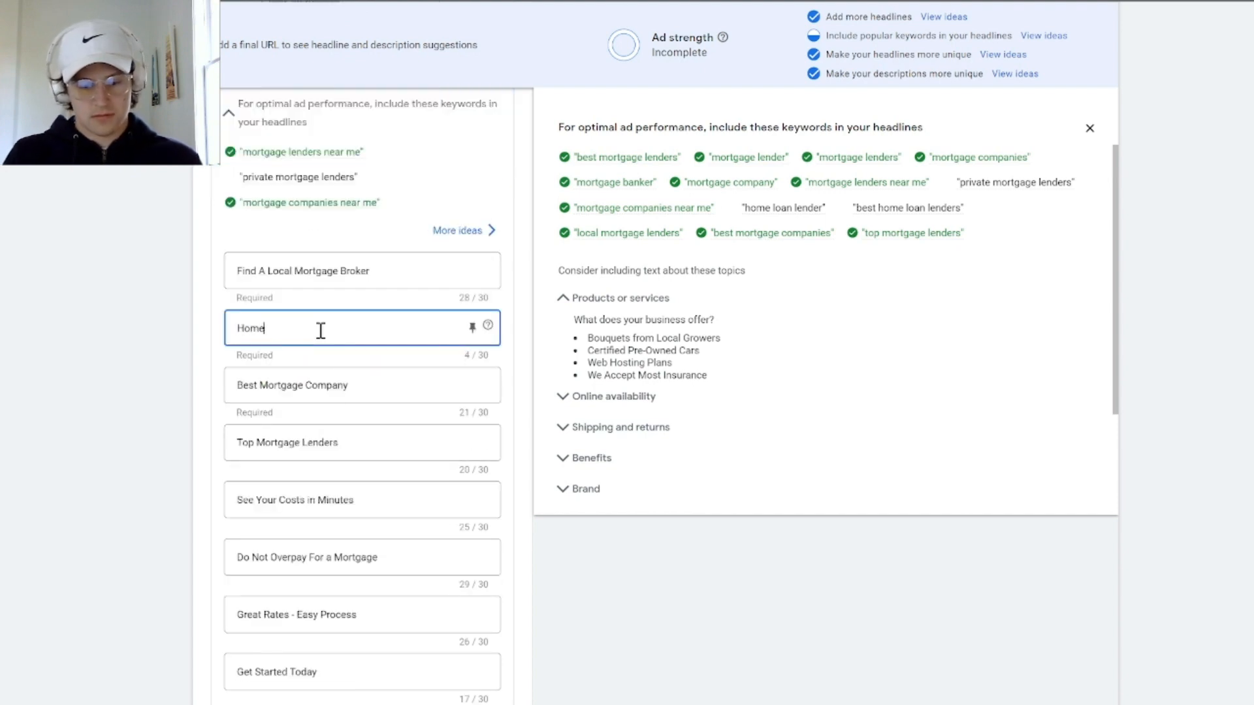
type(" oan")
key("BackSpace")
key("BackSpace")
key("BackSpace")
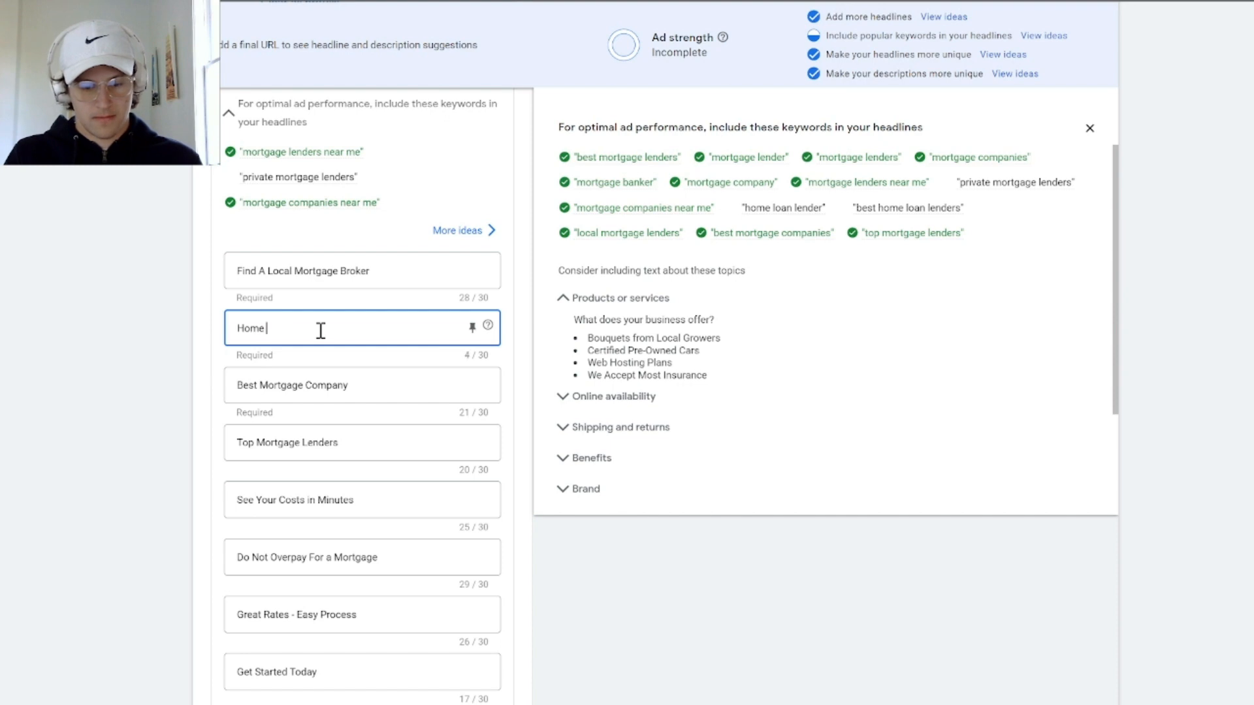
type("Loan Lender")
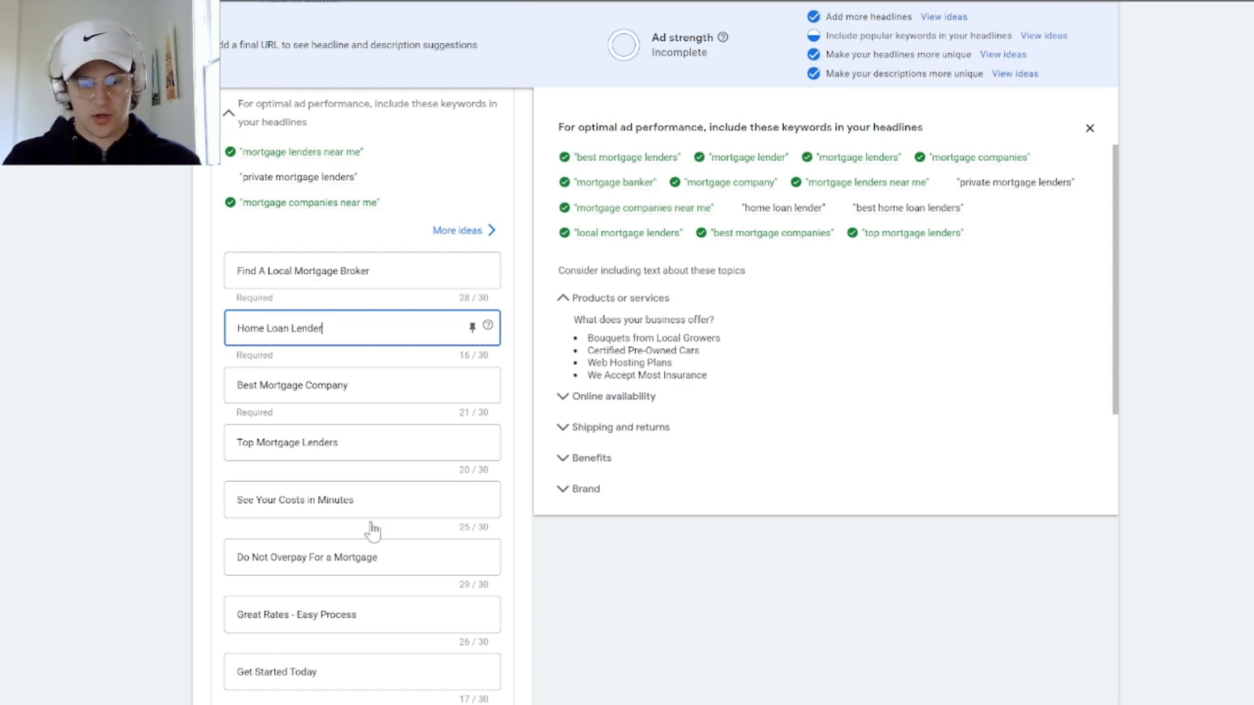
Extend the fourth headline to read "Top Mortgage Lenders Near Me"
left_click(359, 389)
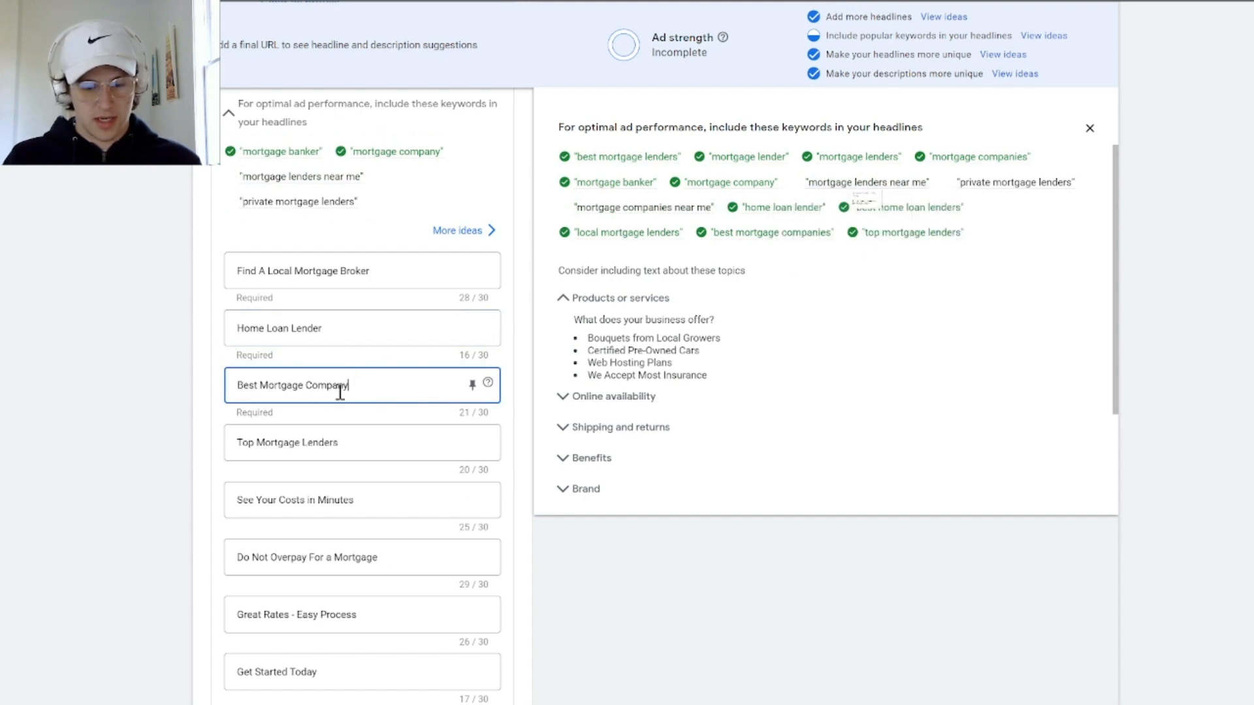
left_click(378, 432)
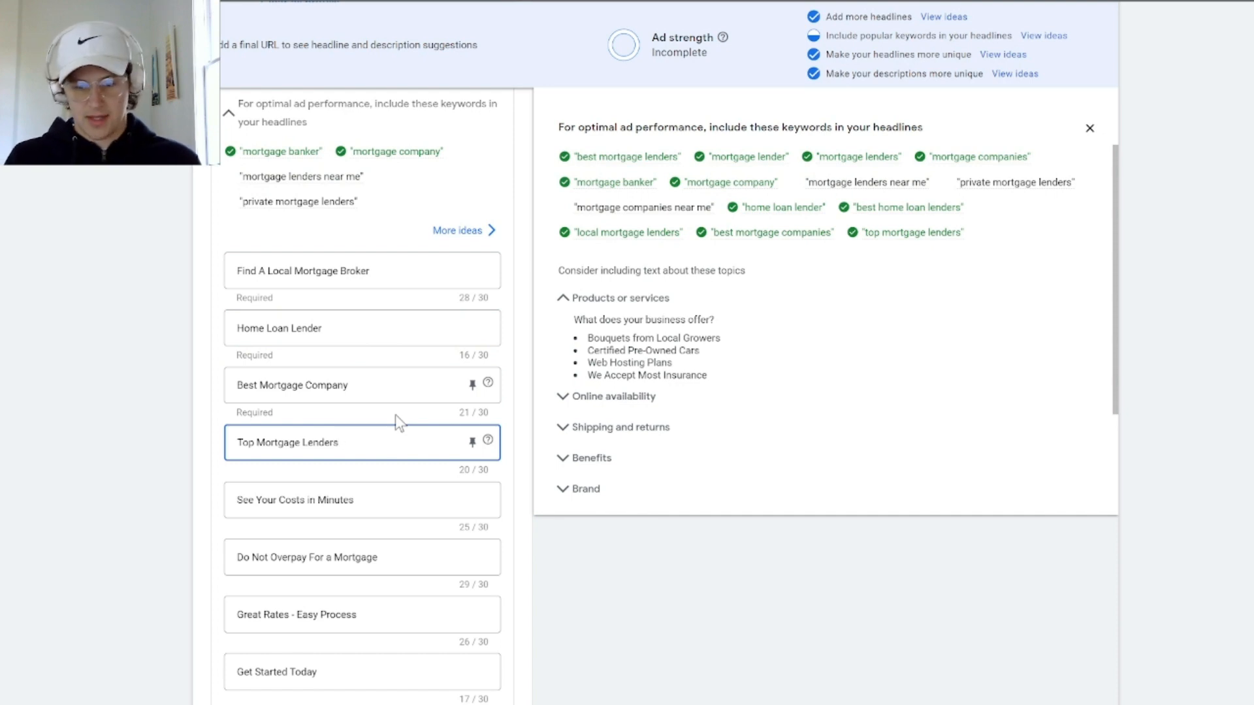
type("Near Me")
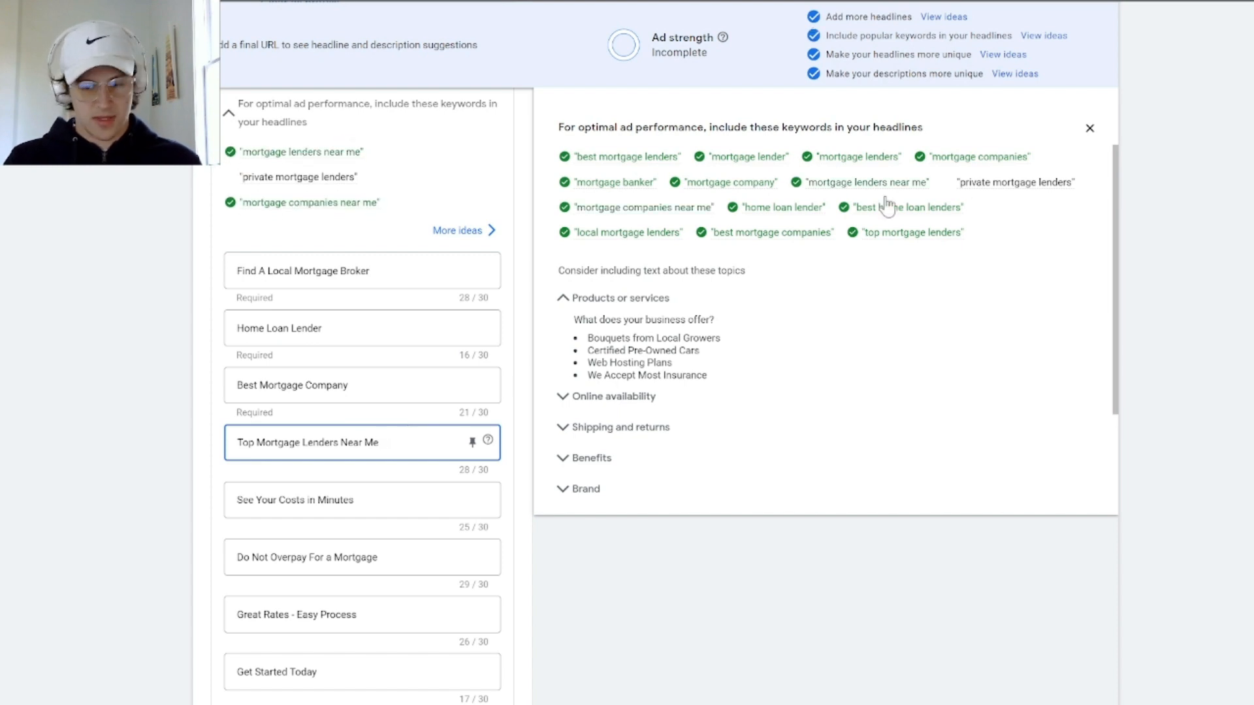
Replace the eleventh headline, below "100% Satisfaction Guaranteed", with "Private Mortgage Lenders"
mouse_move(1011, 190)
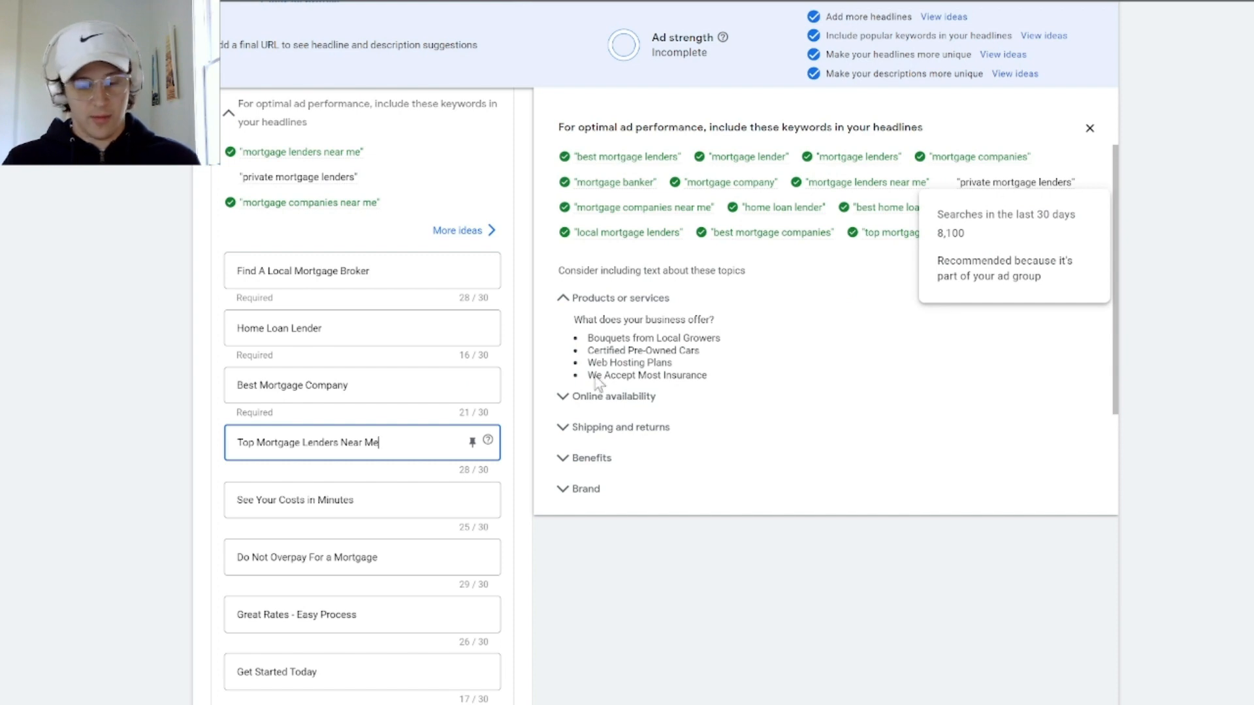
scroll(287, 522, "down", 2)
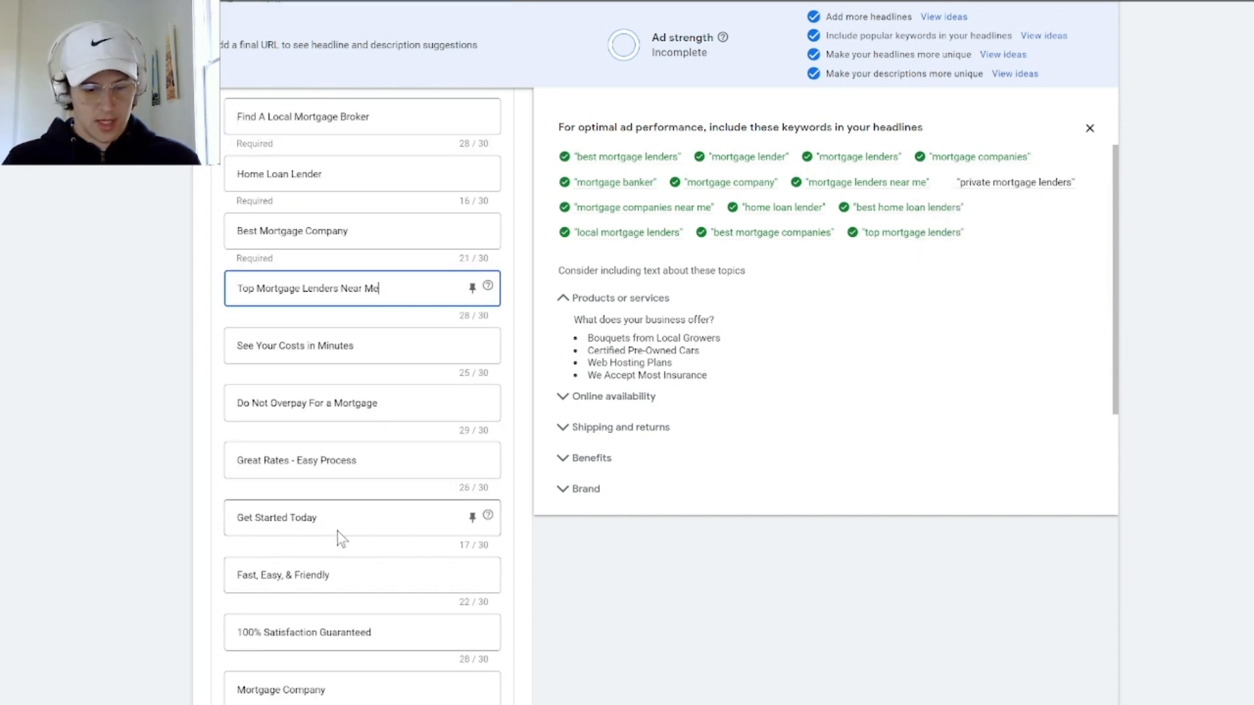
scroll(335, 518, "down", 2)
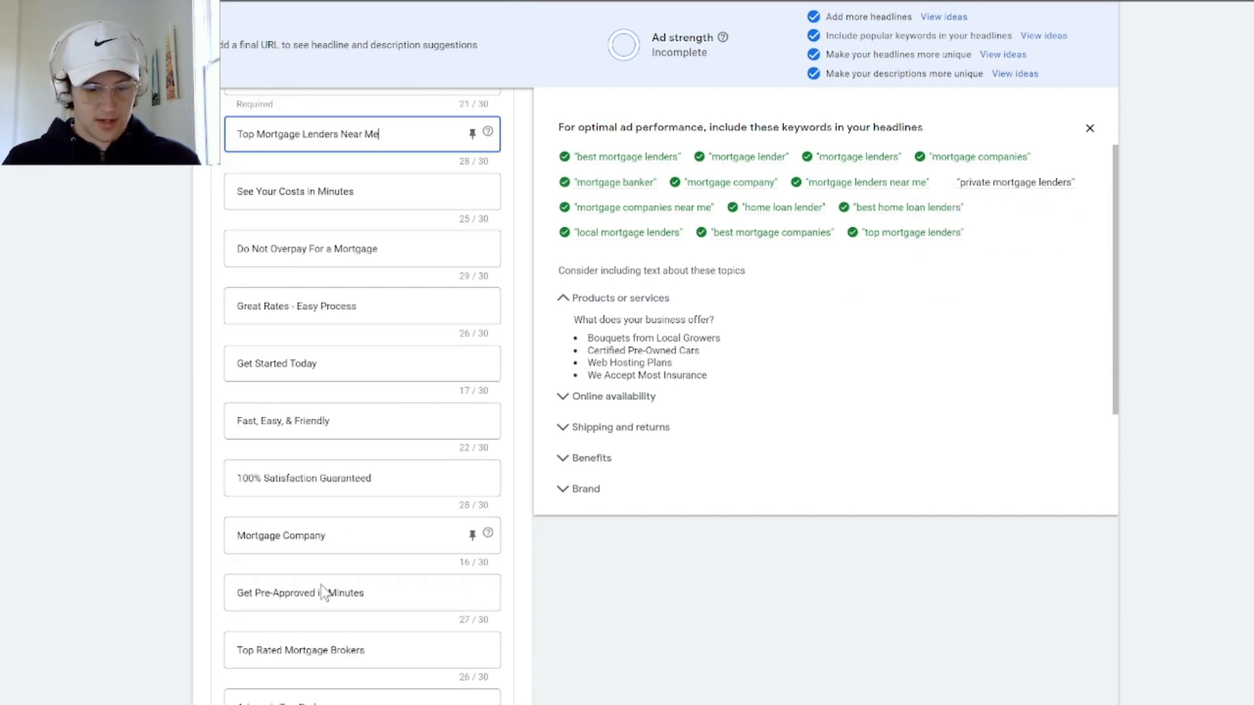
left_click(327, 536)
key("ctrl+a")
type("Privatr")
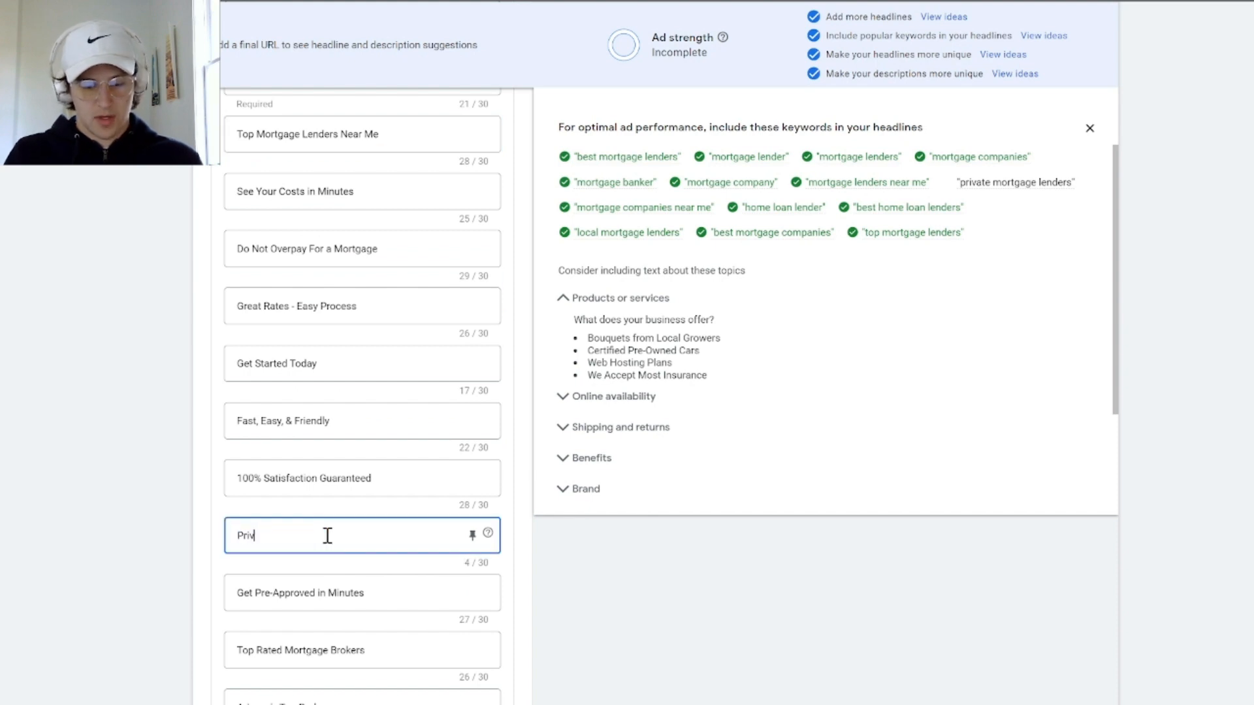
key("BackSpace")
type("e Mortgage Lenders")
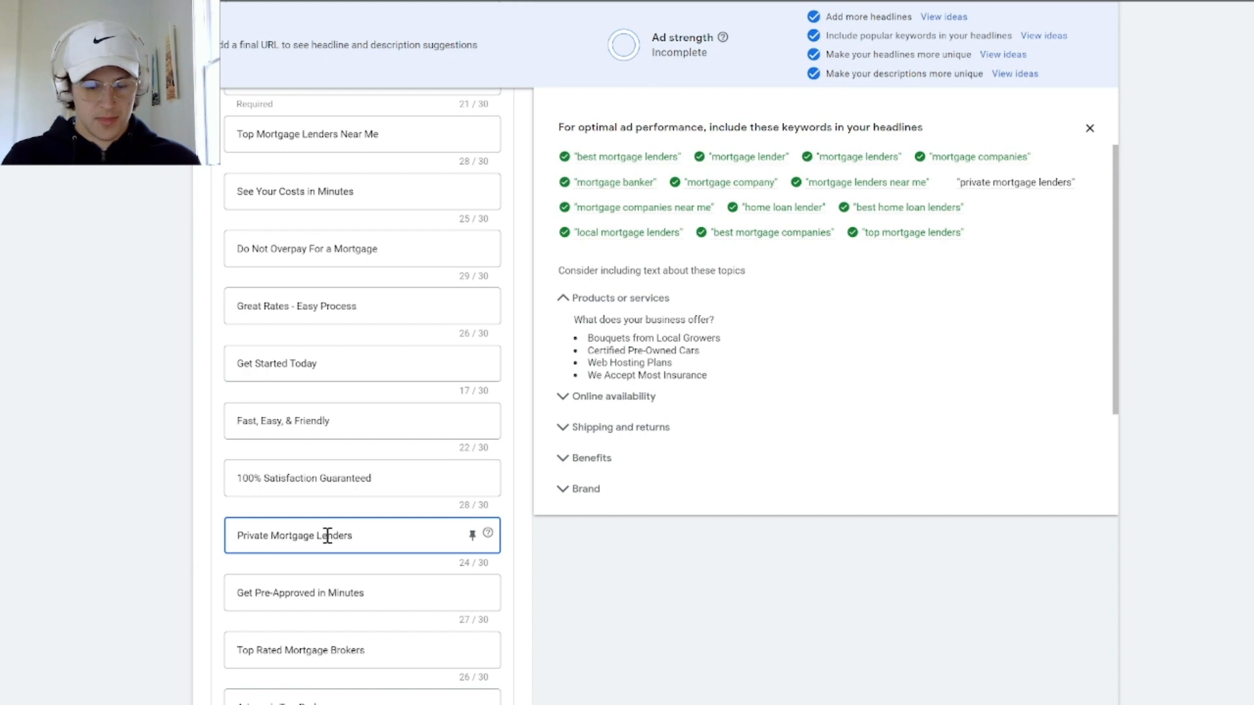
left_click(352, 508)
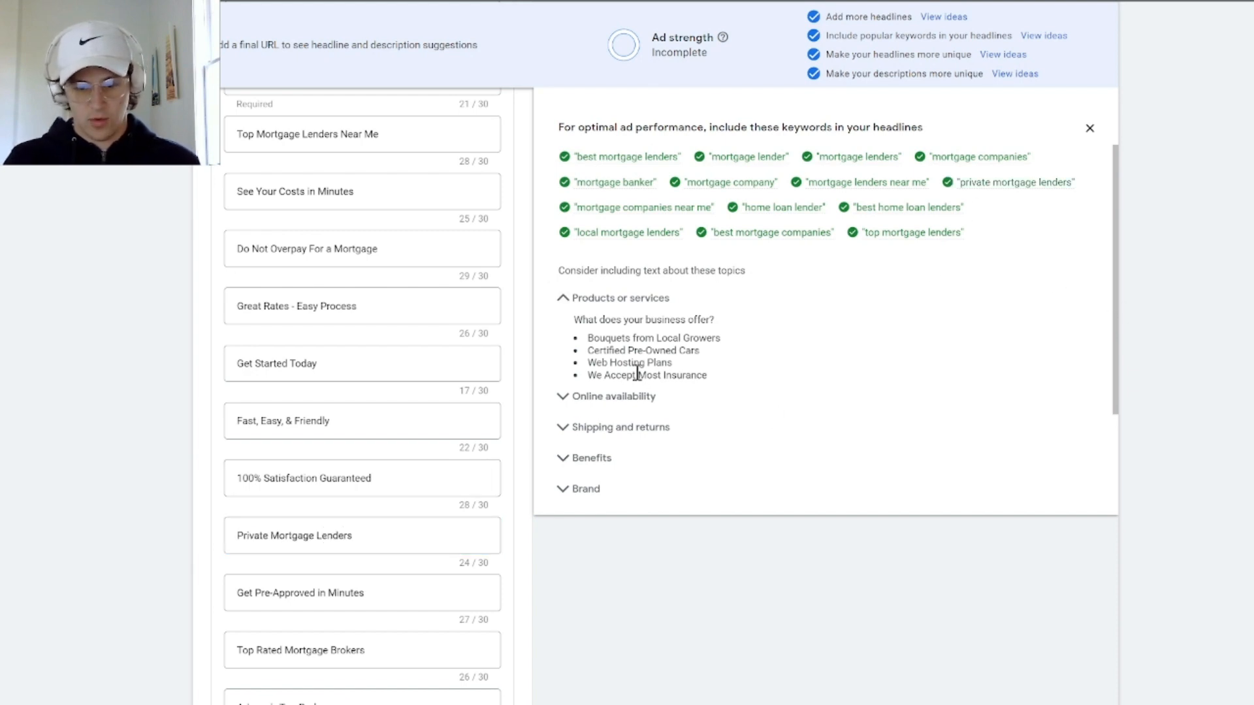
scroll(660, 395, "up", 7)
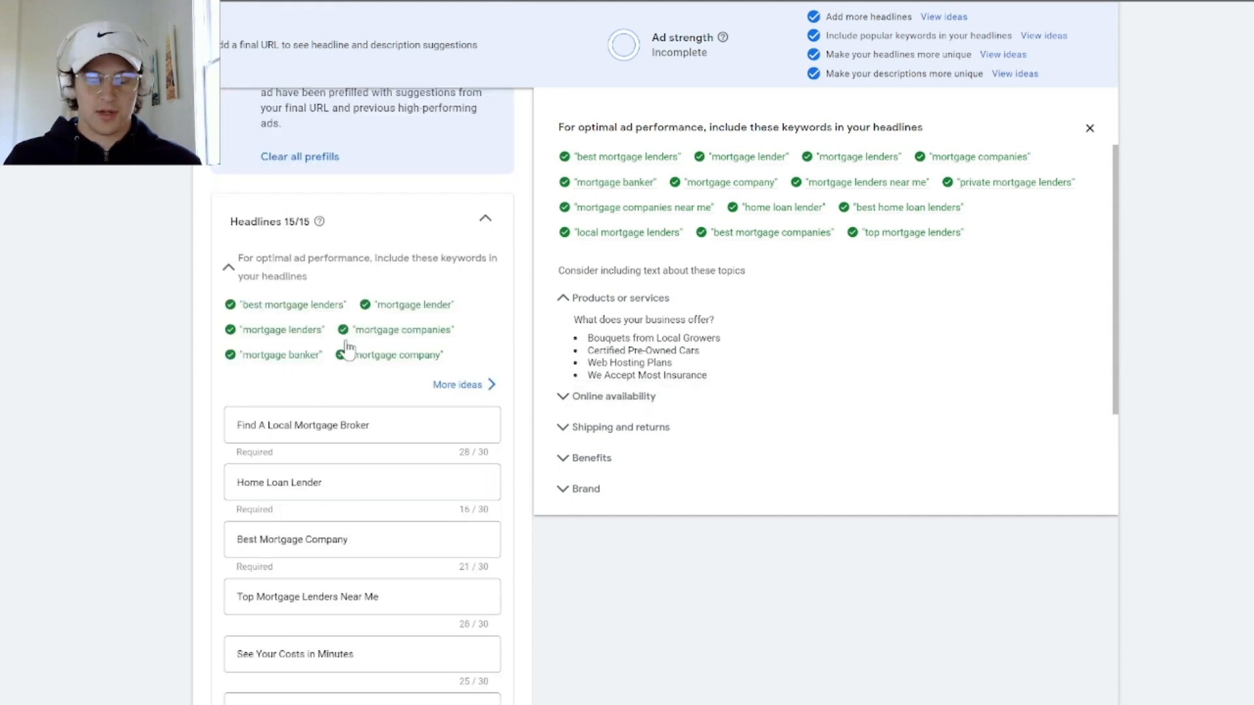
scroll(349, 434, "down", 2)
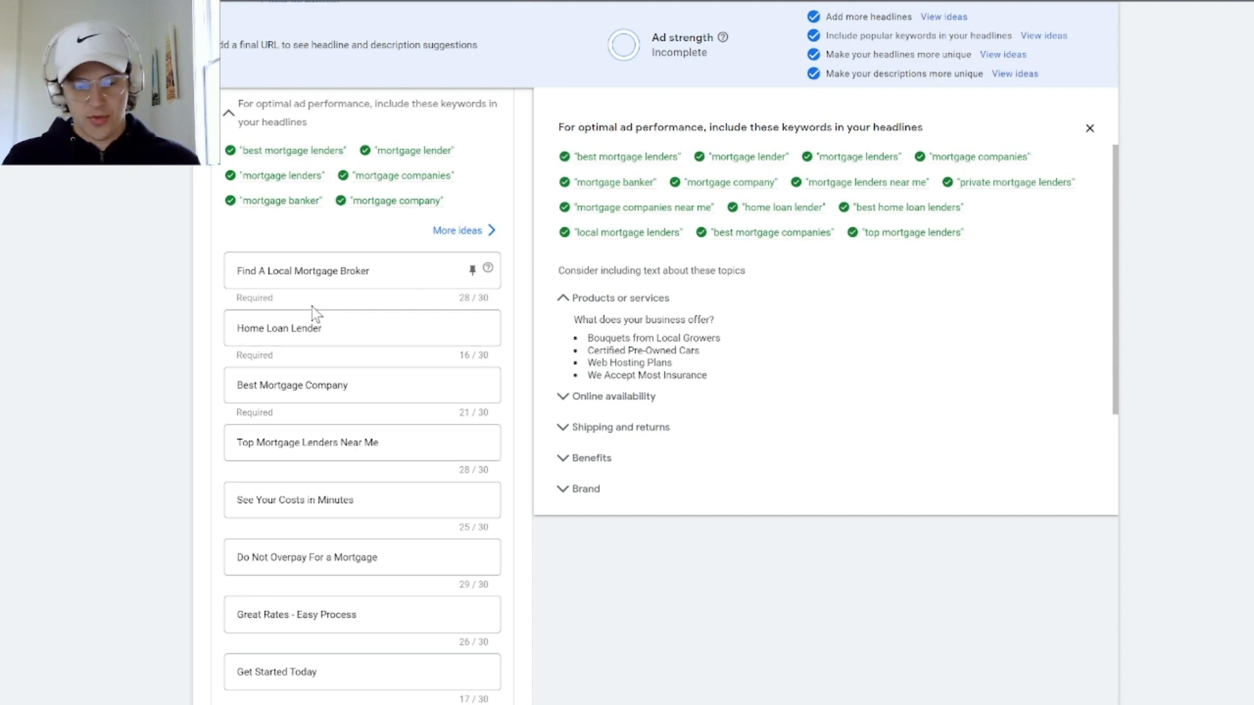
Review the first seven headlines, from "Find A Local Mortgage Broker" down to "Great Rates - Easy Process"
scroll(363, 322, "down", 3)
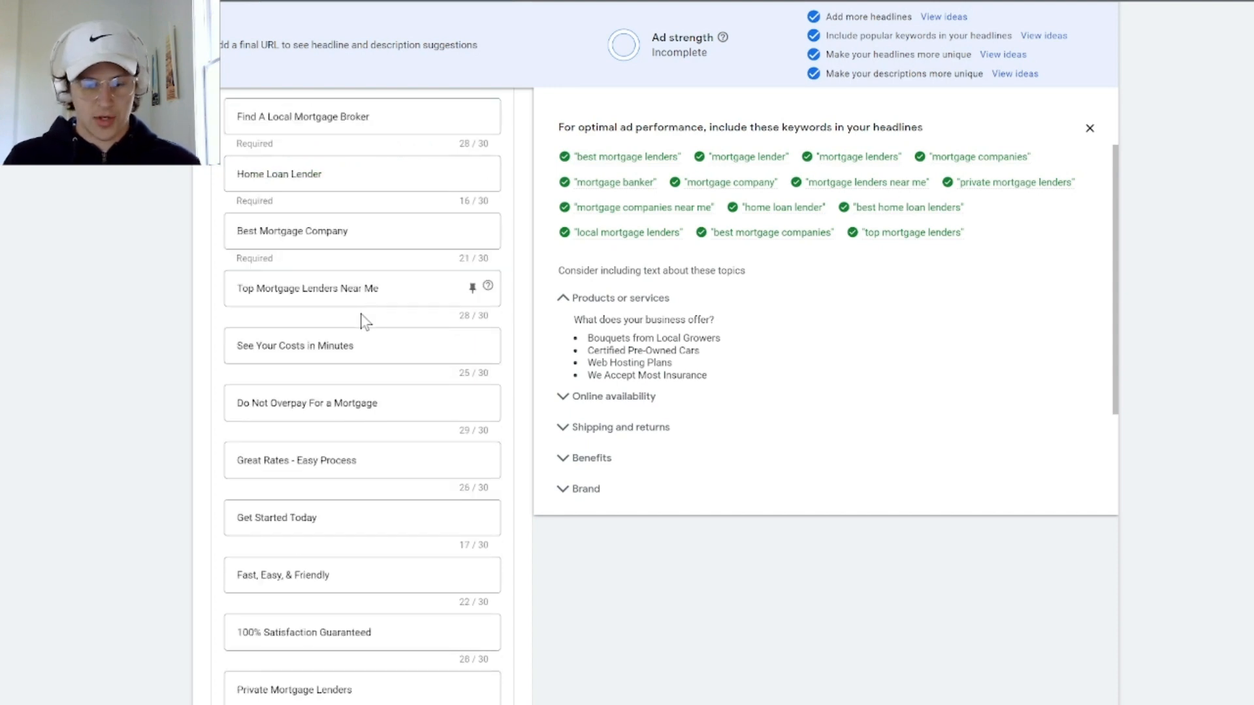
scroll(363, 321, "up", 3)
left_click_drag(384, 269, 219, 288)
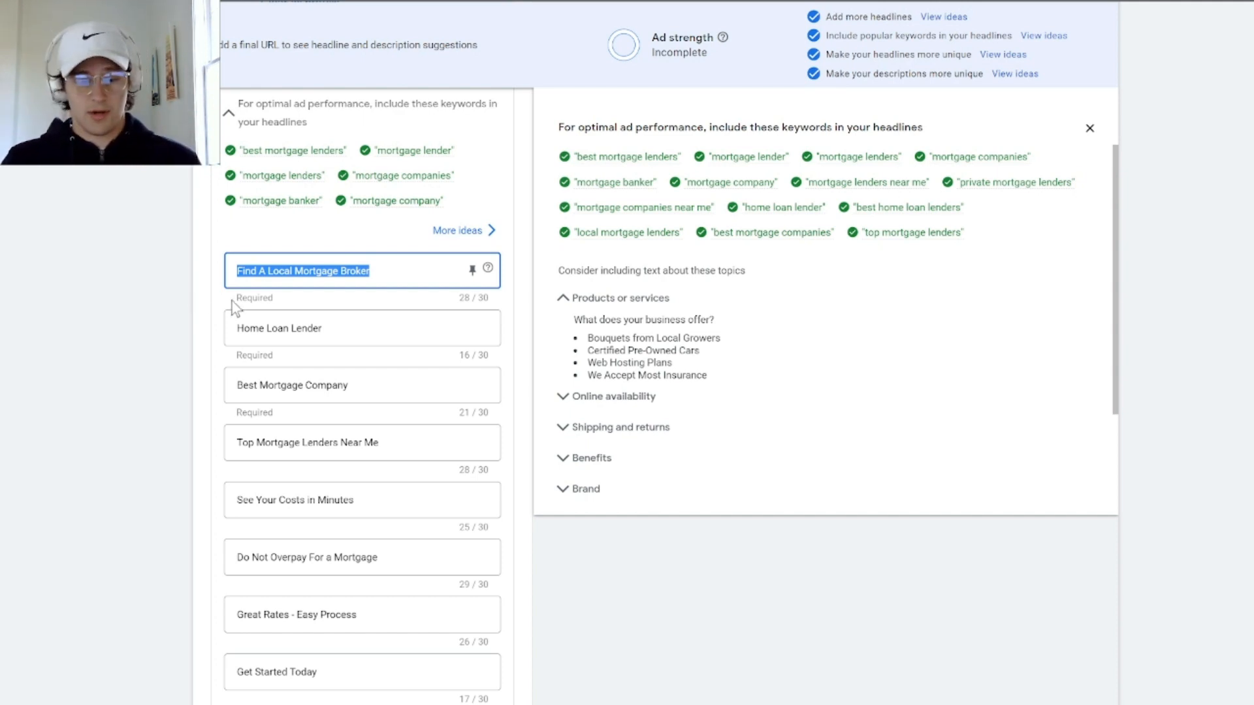
scroll(361, 351, "down", 2)
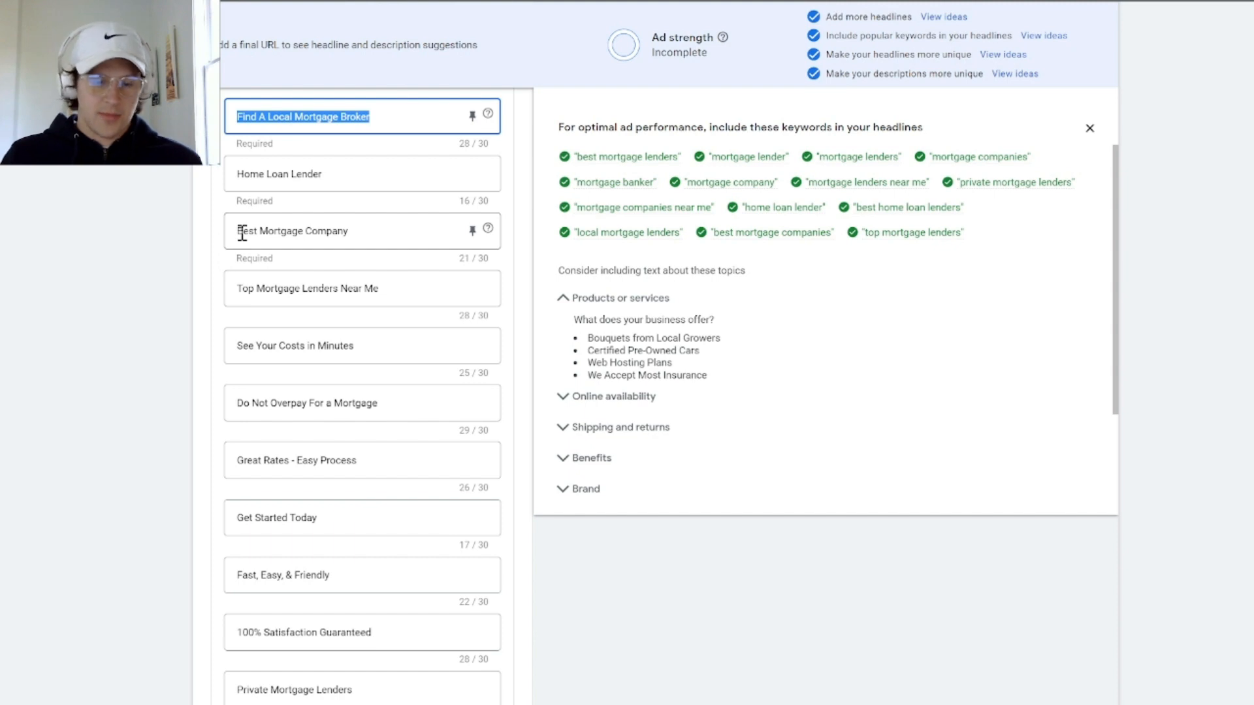
scroll(253, 247, "down", 2)
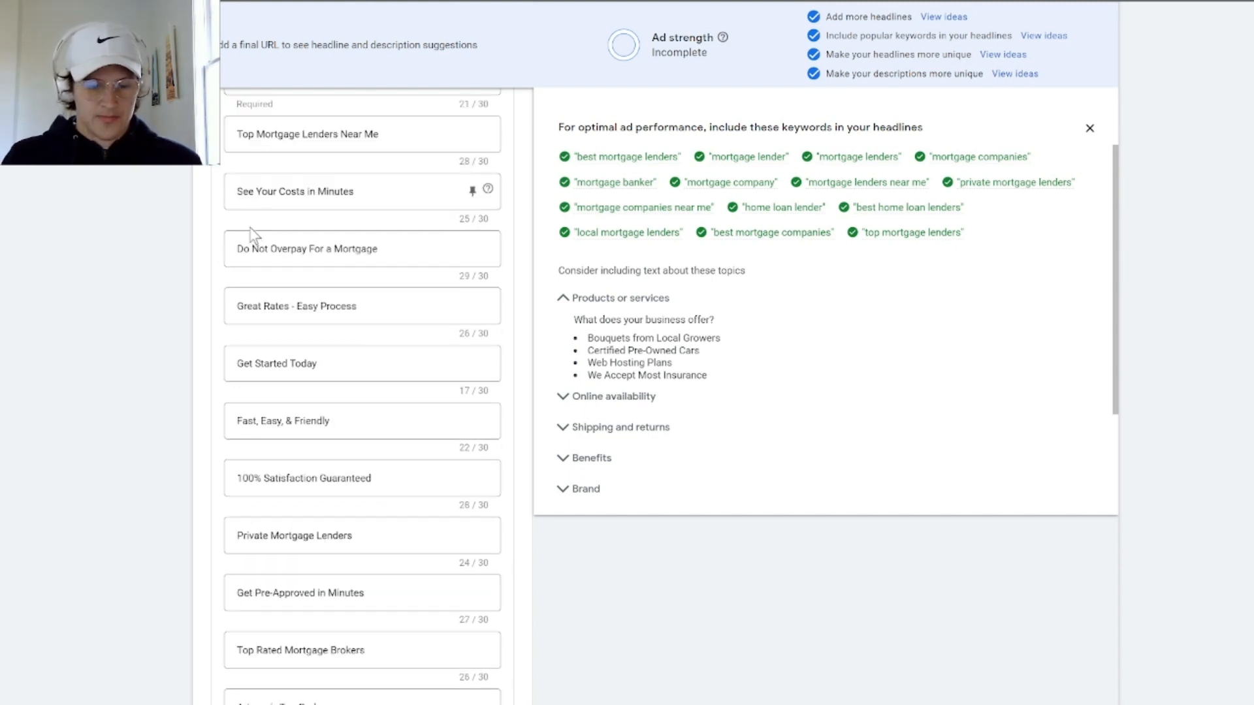
left_click_drag(356, 191, 248, 200)
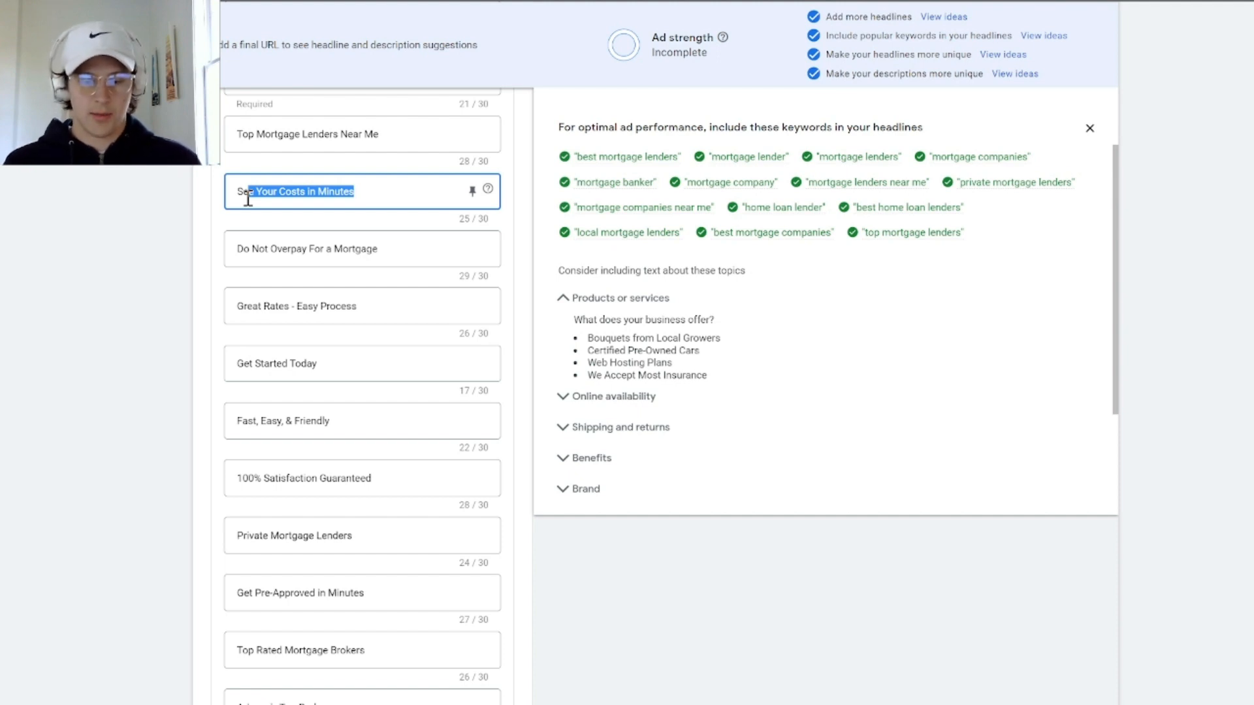
left_click(332, 247)
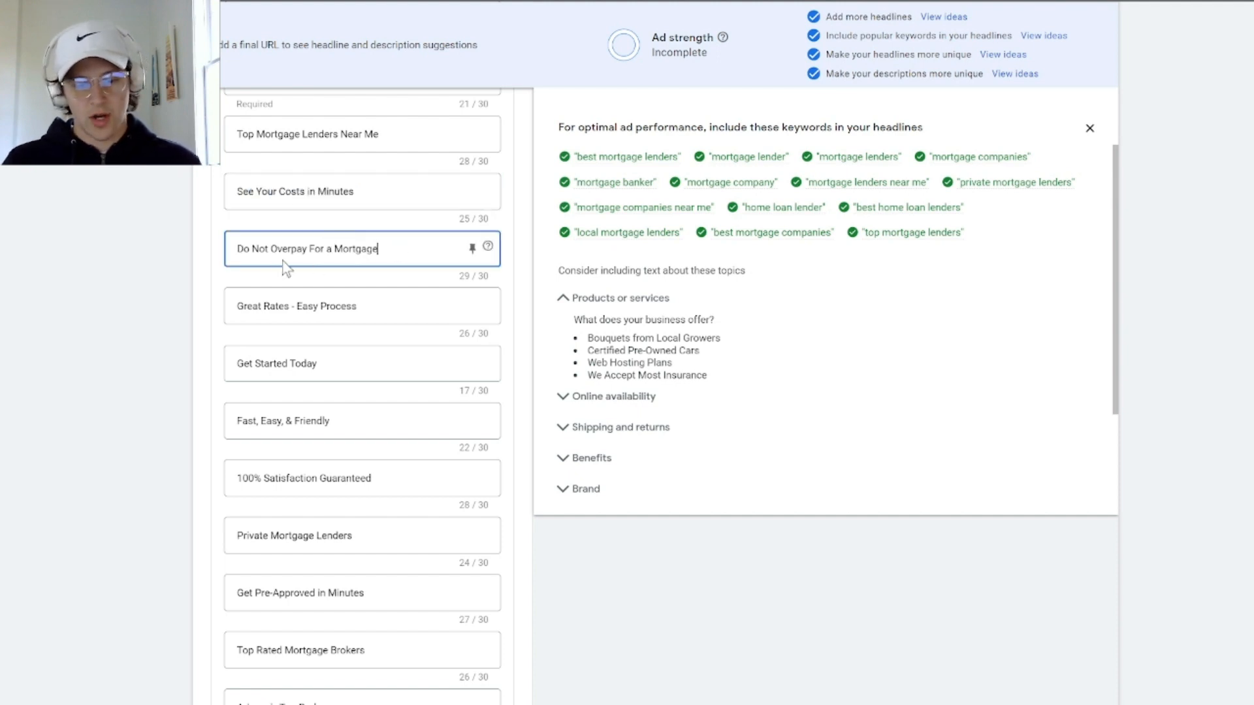
key("ctrl+a")
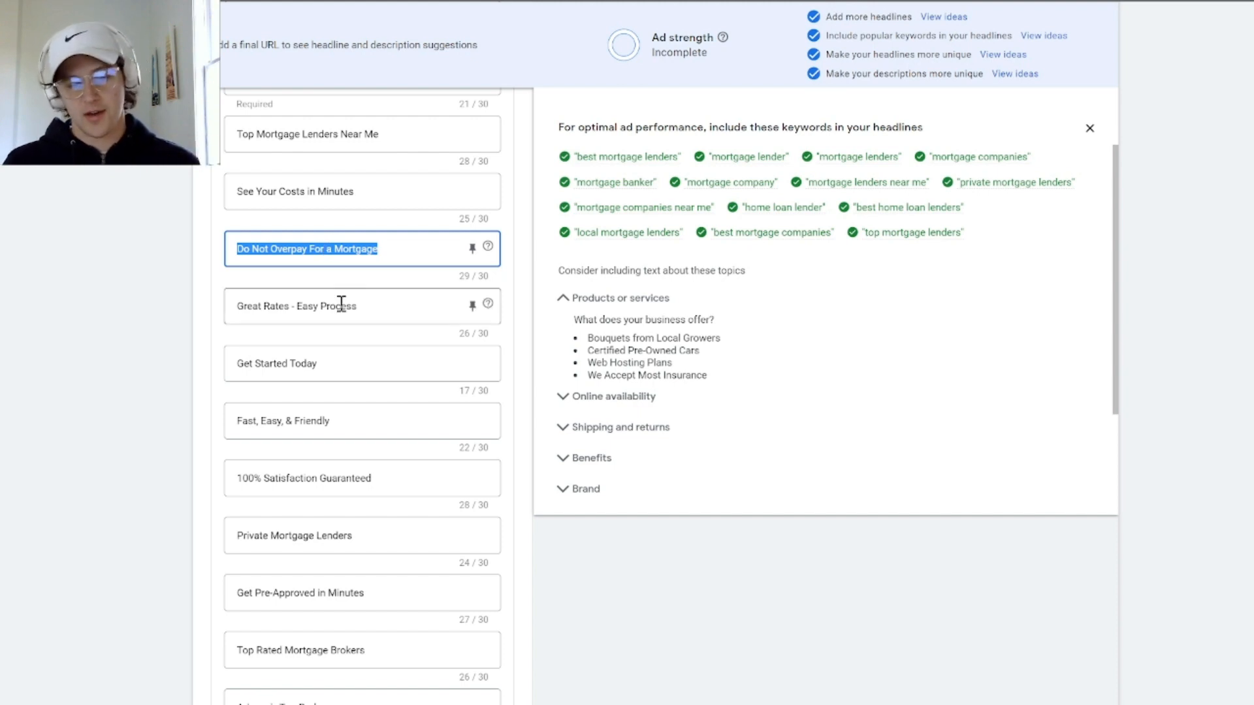
left_click_drag(377, 310, 228, 304)
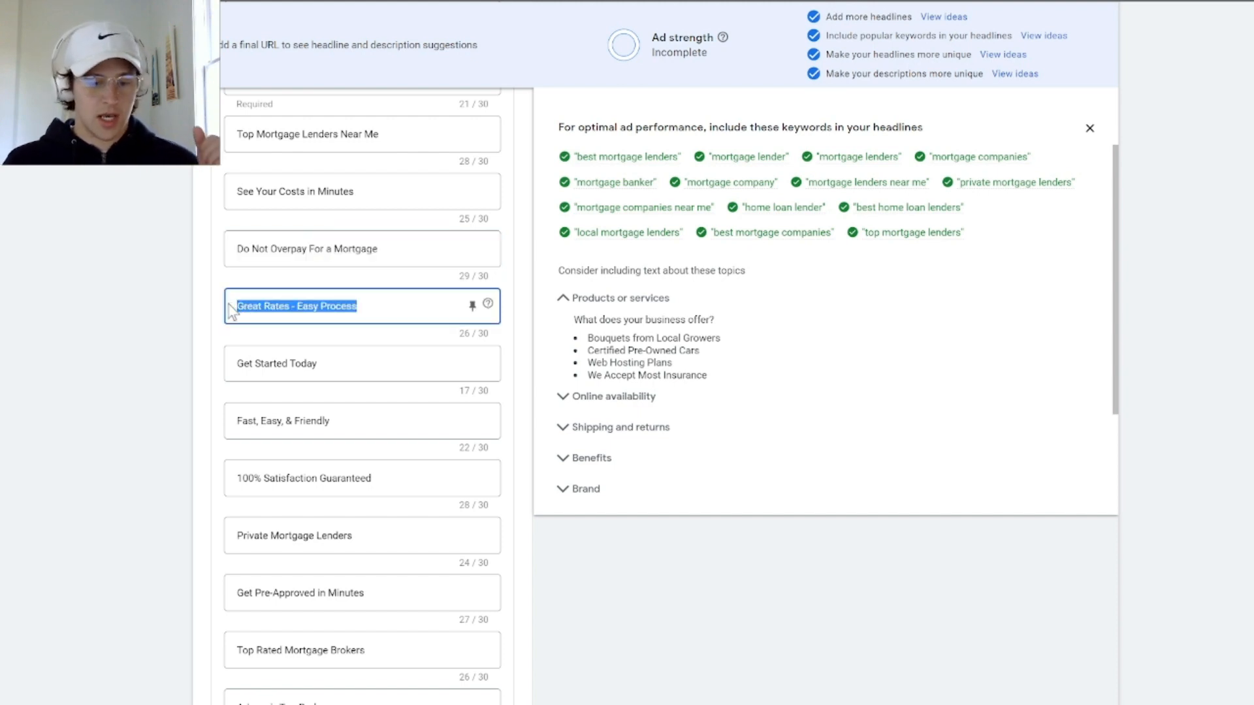
scroll(314, 369, "down", 2)
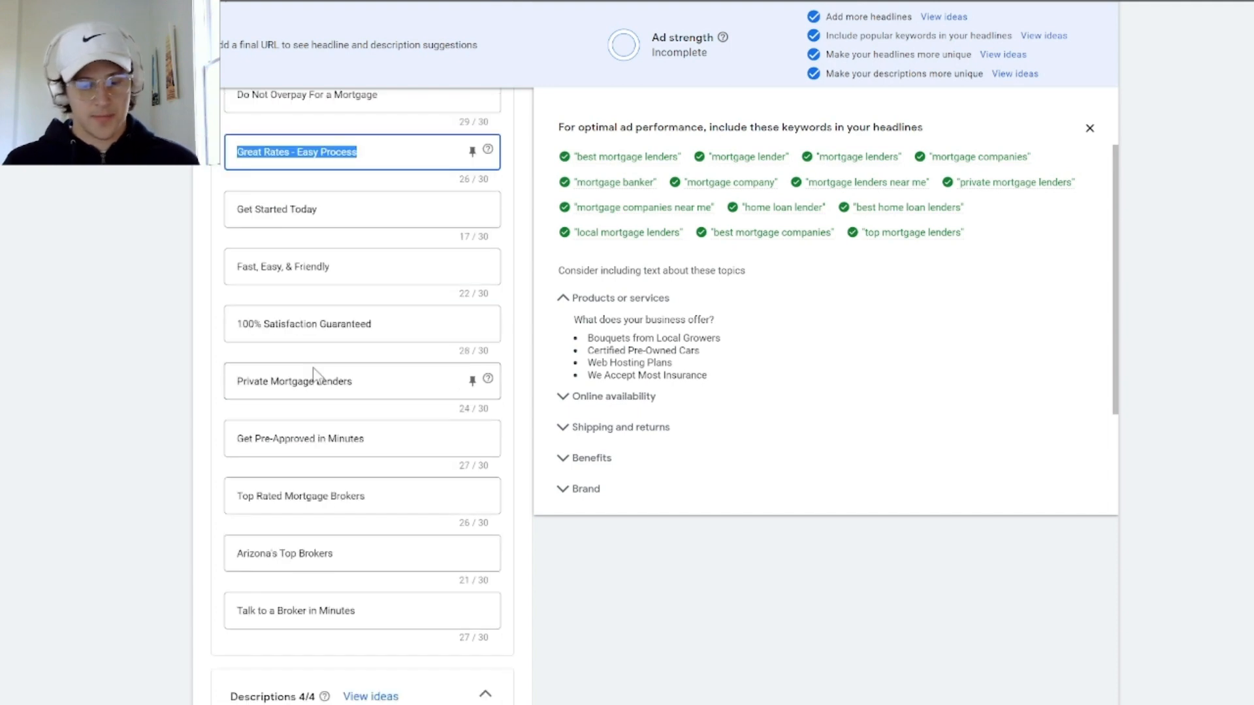
Review the remaining headlines, from "Get Started Today" down to "Talk to a Broker in Minutes"
left_click_drag(312, 209, 229, 221)
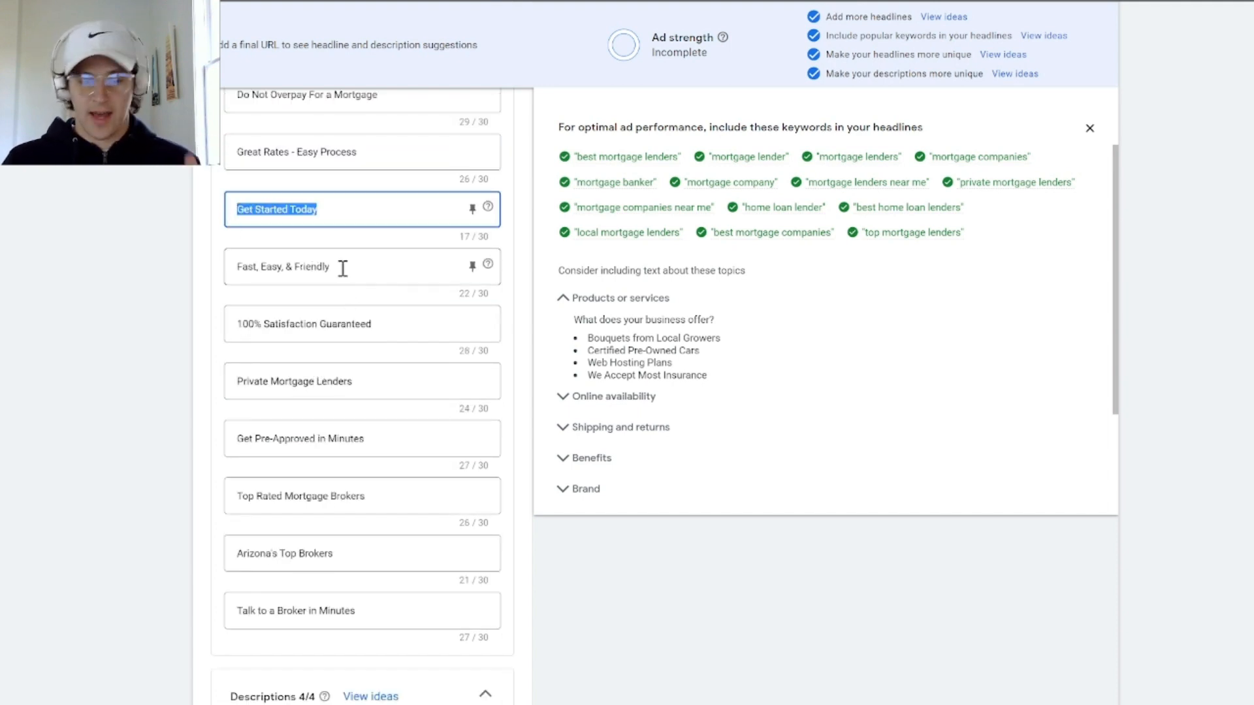
left_click_drag(343, 266, 247, 269)
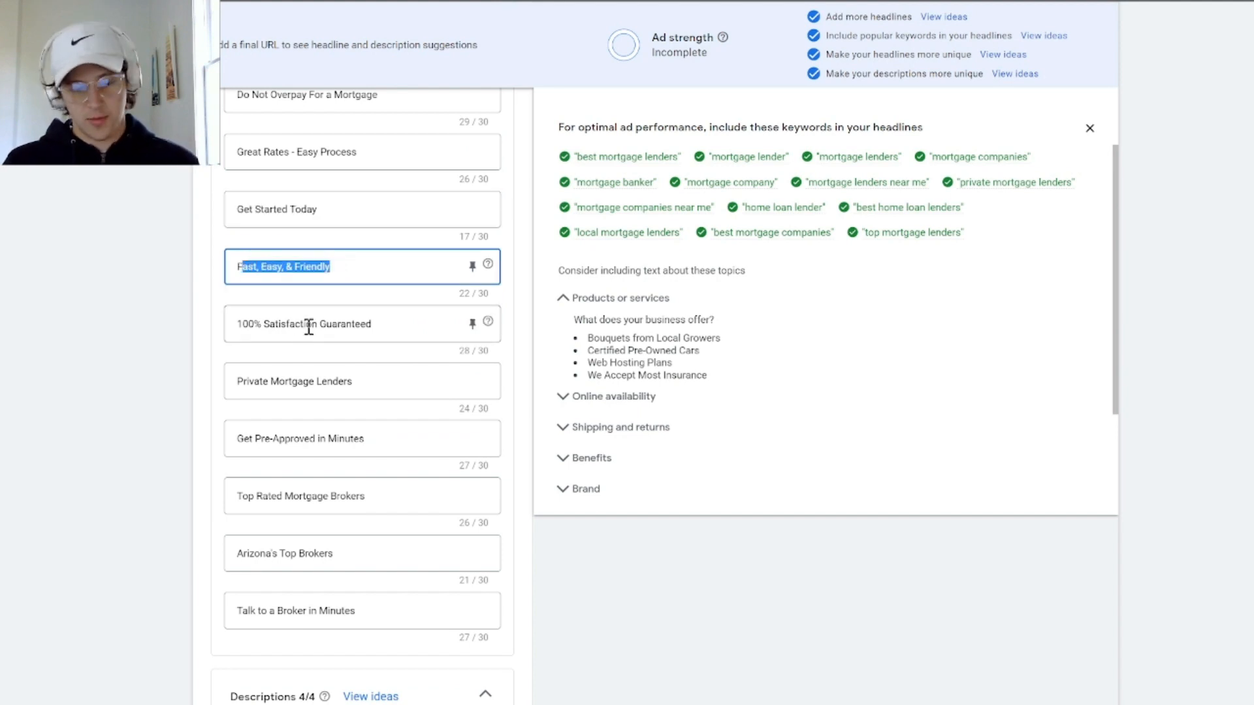
scroll(308, 326, "down", 2)
left_click_drag(386, 169, 235, 171)
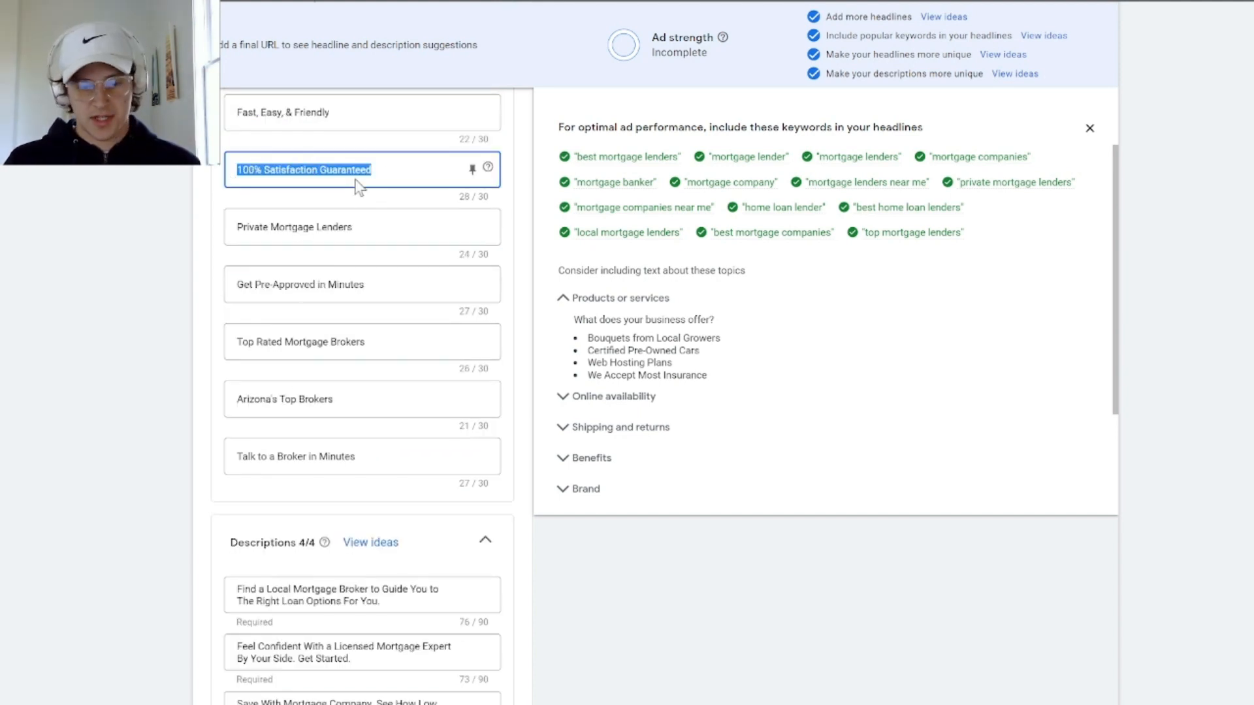
left_click(372, 224)
left_click_drag(356, 228, 238, 239)
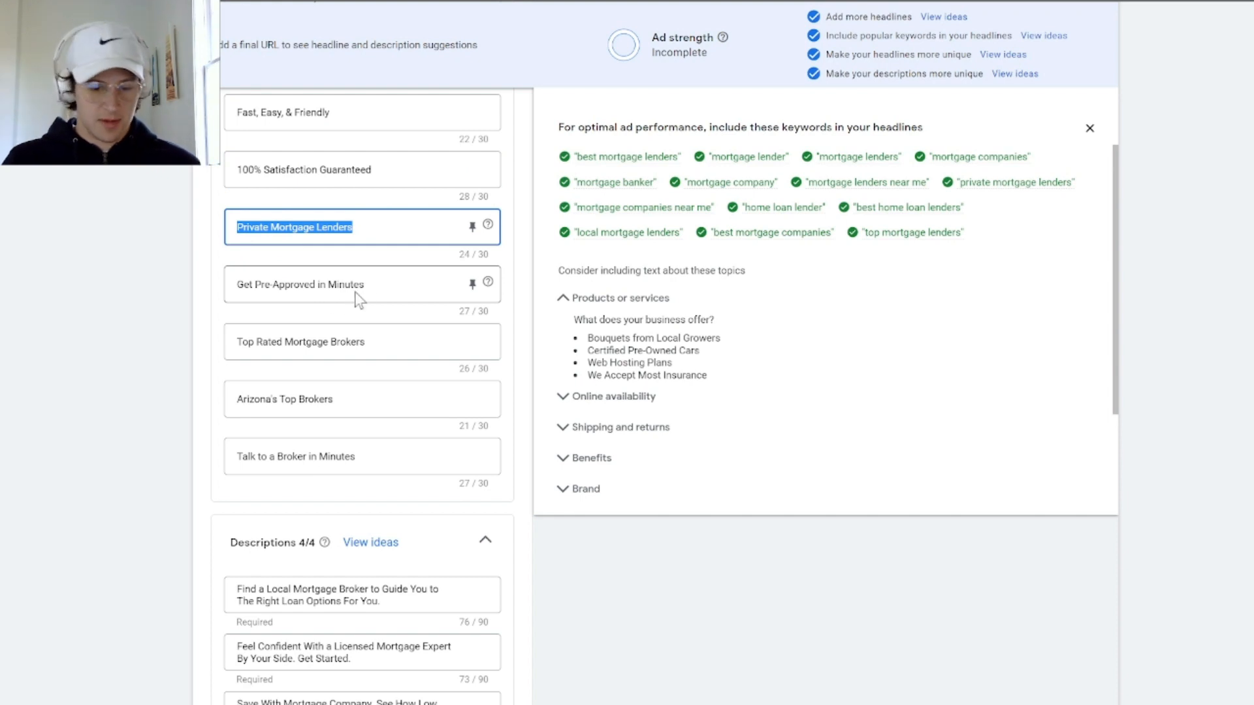
scroll(376, 336, "down", 2)
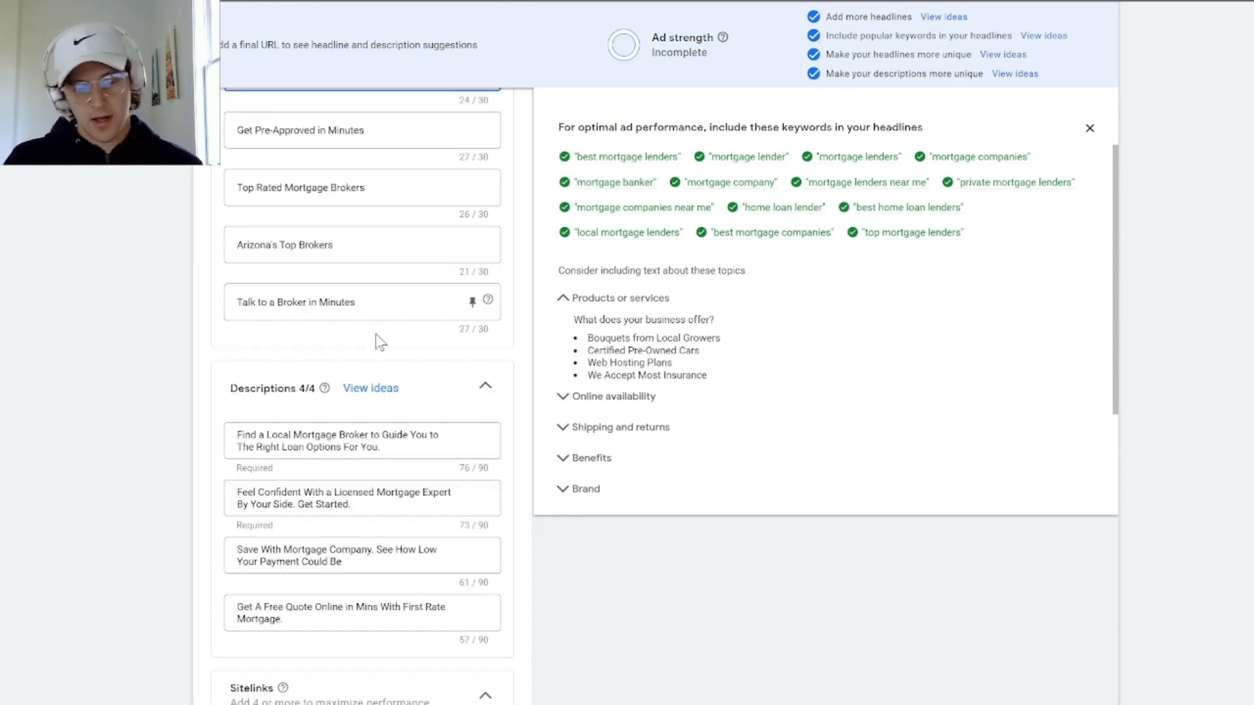
scroll(375, 331, "up", 6)
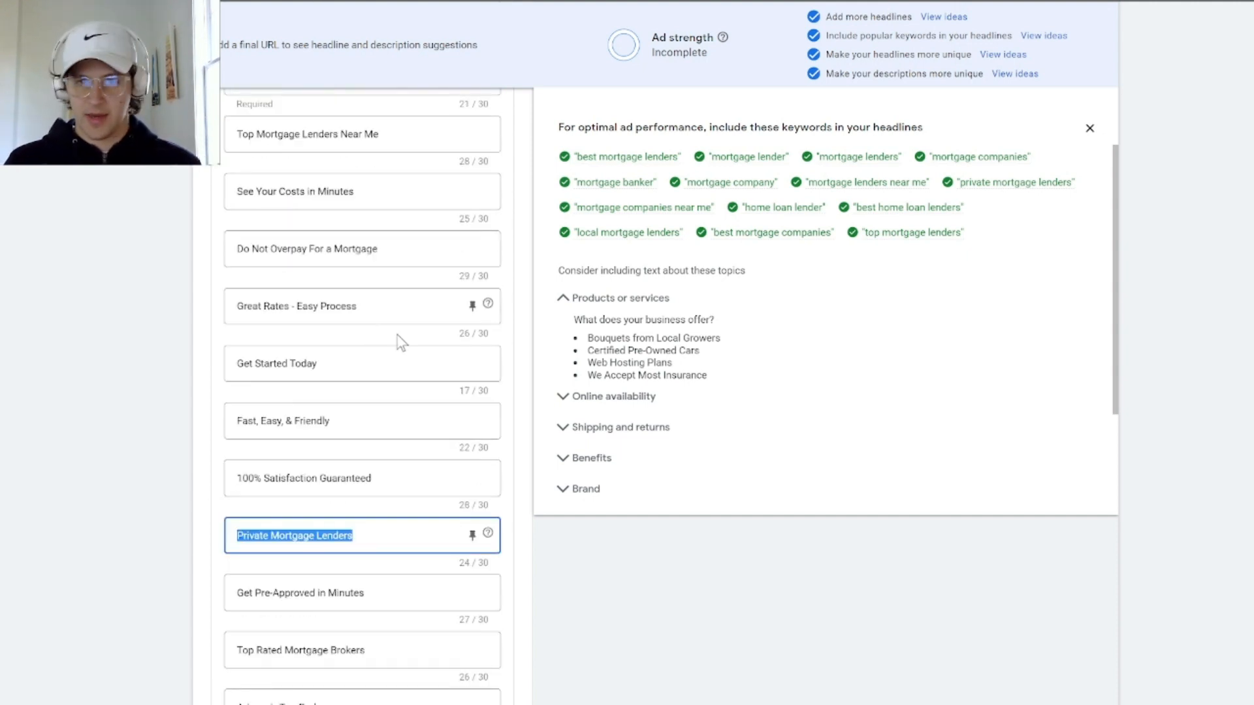
scroll(401, 343, "up", 4)
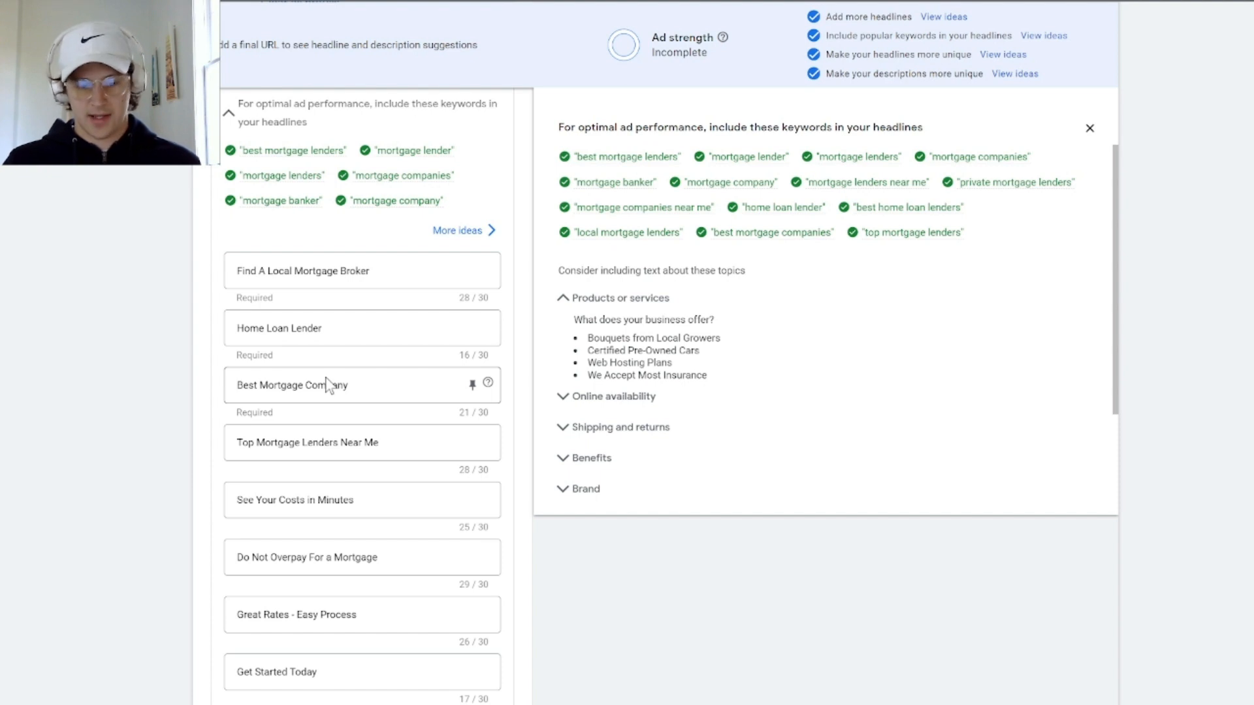
scroll(327, 386, "down", 8)
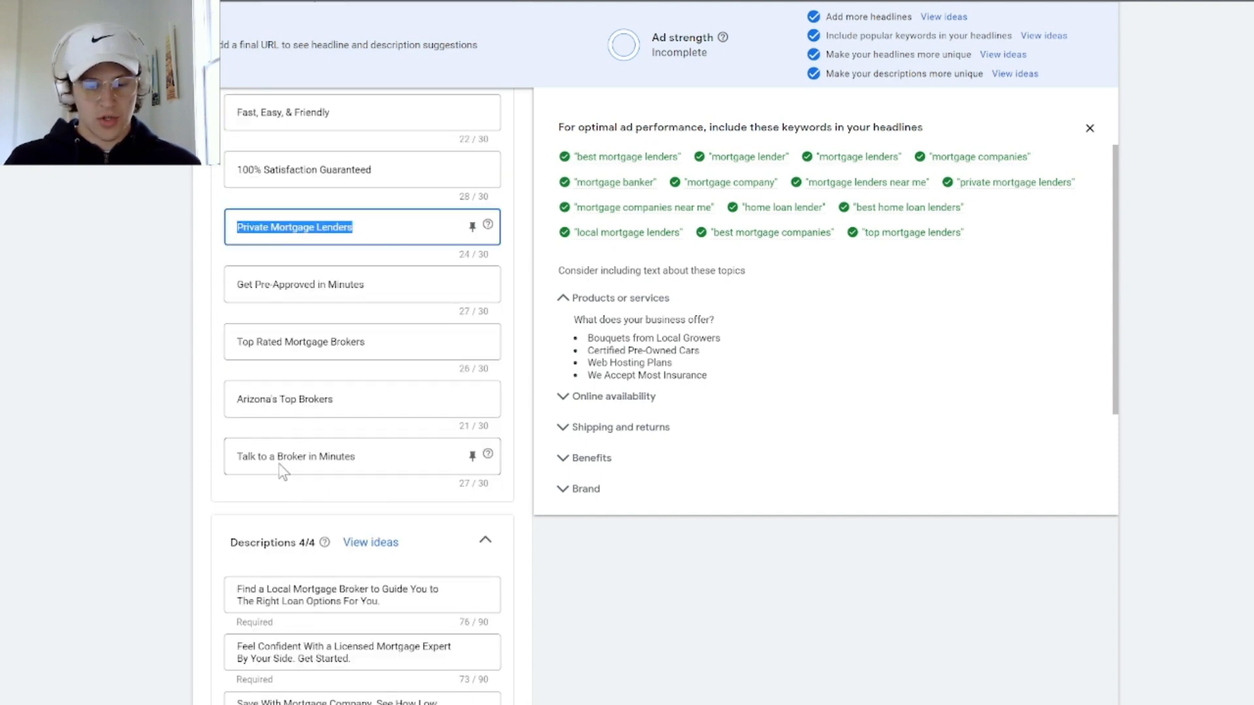
Replace "Arizona's" in the headline "Arizona's Top Brokers" with a City-level location insertion, entering "Arizona" as its default text
double_click(264, 400)
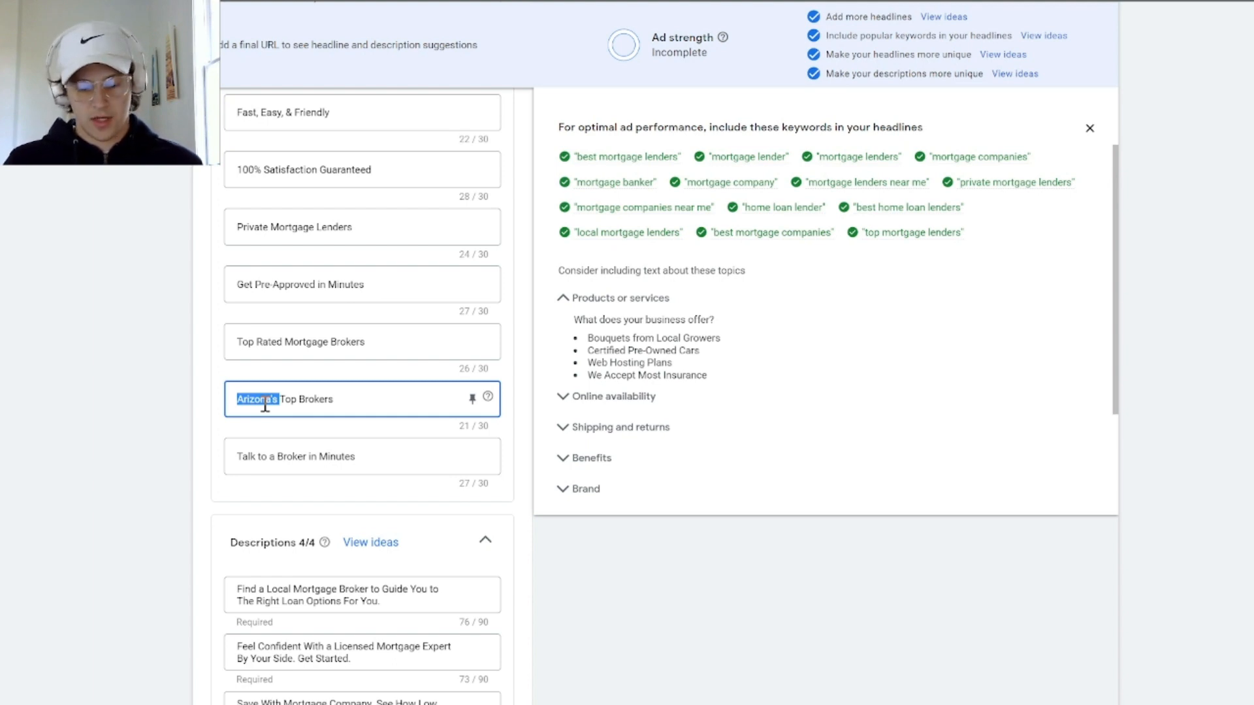
key("BackSpace")
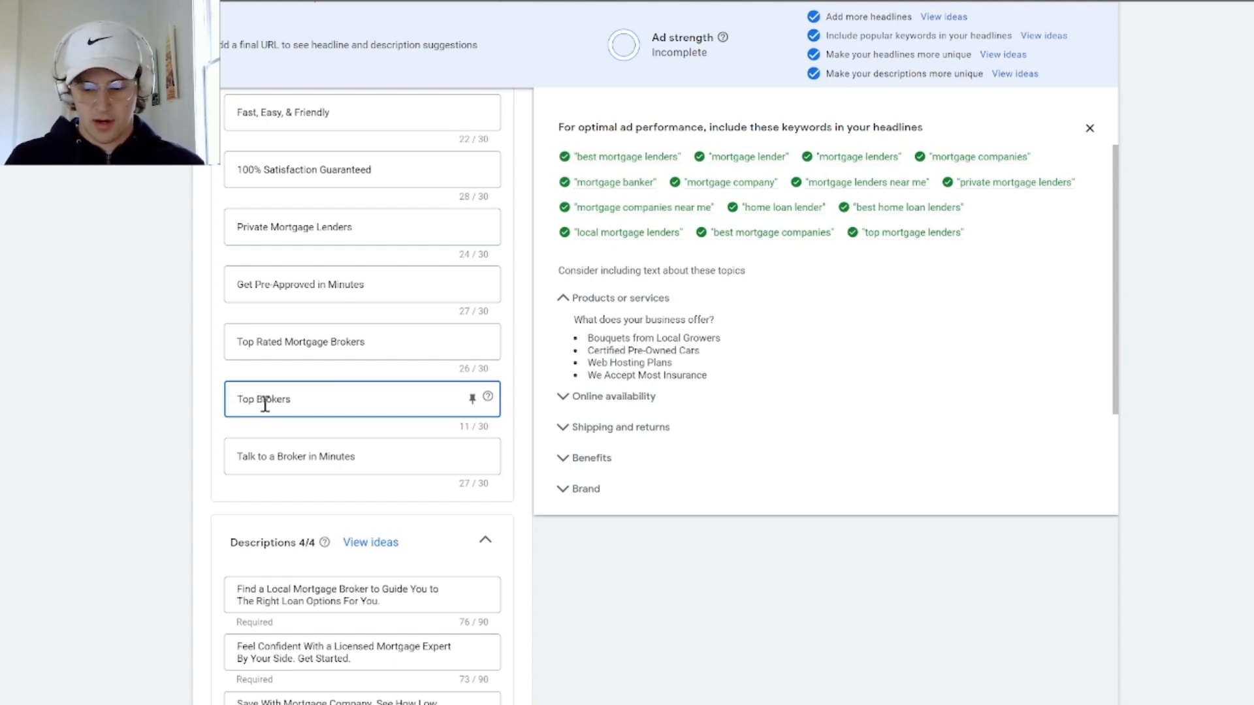
type("{}")
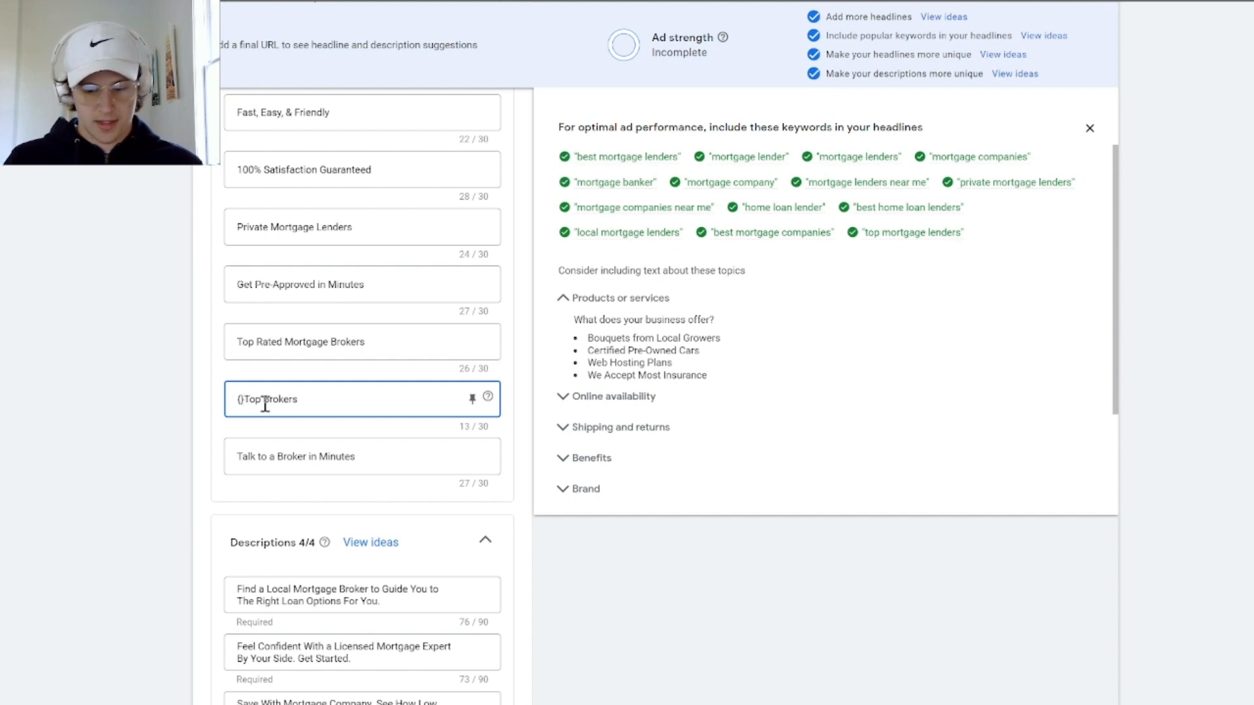
key("BackSpace")
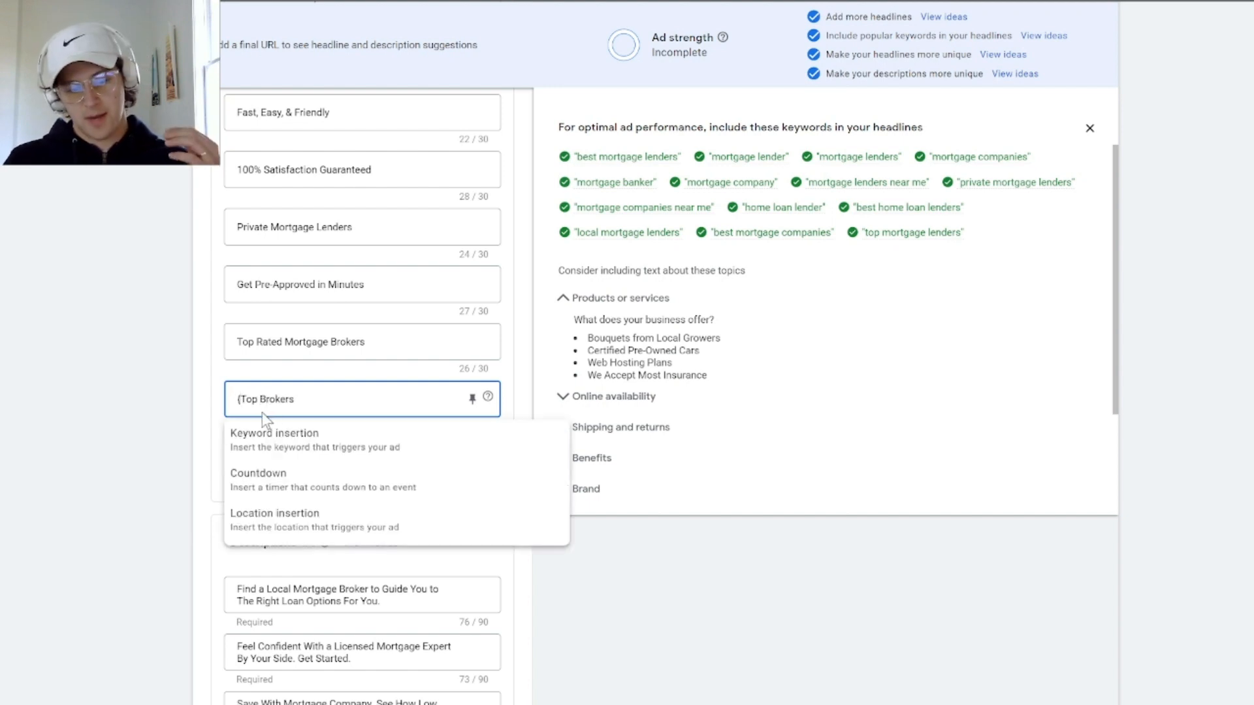
left_click(299, 523)
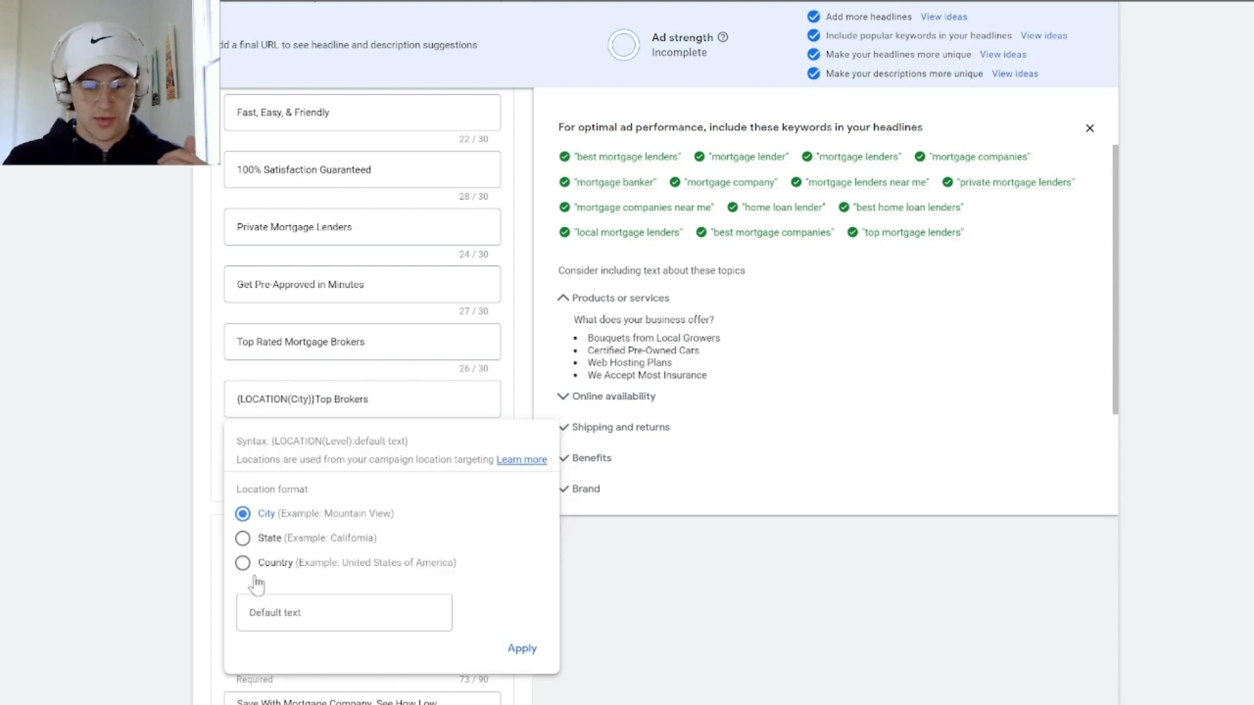
left_click(261, 613)
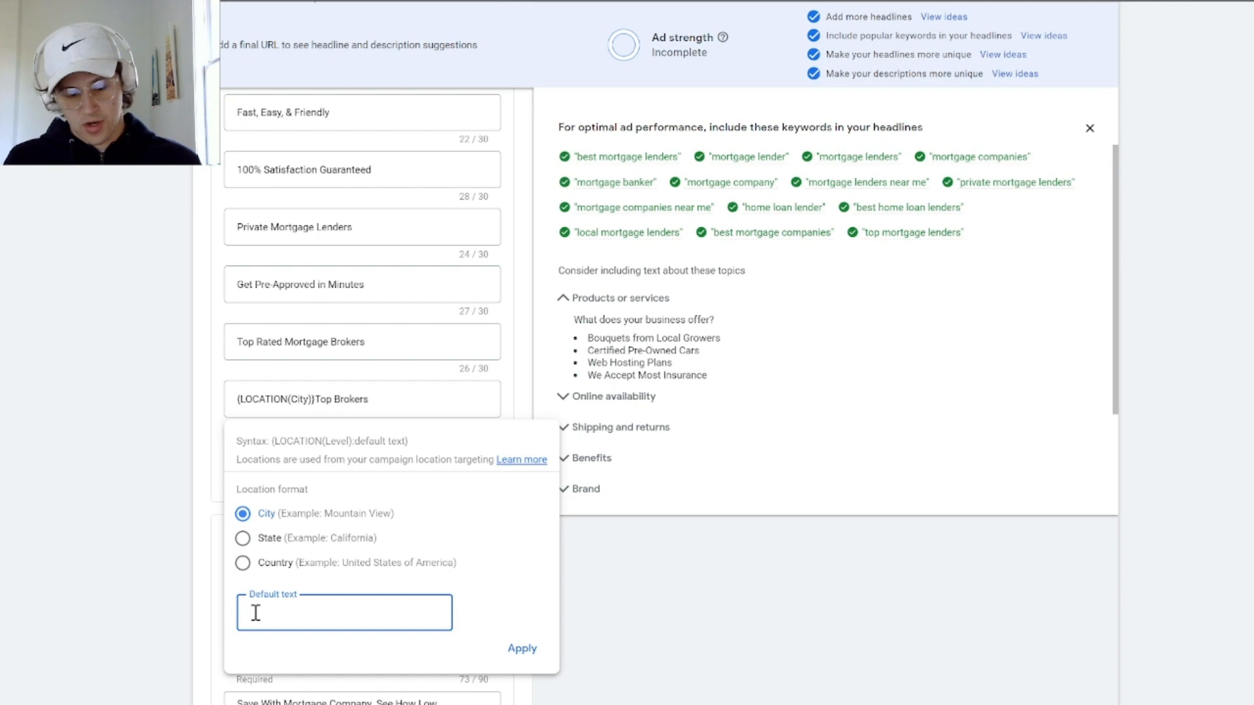
type("Arizona")
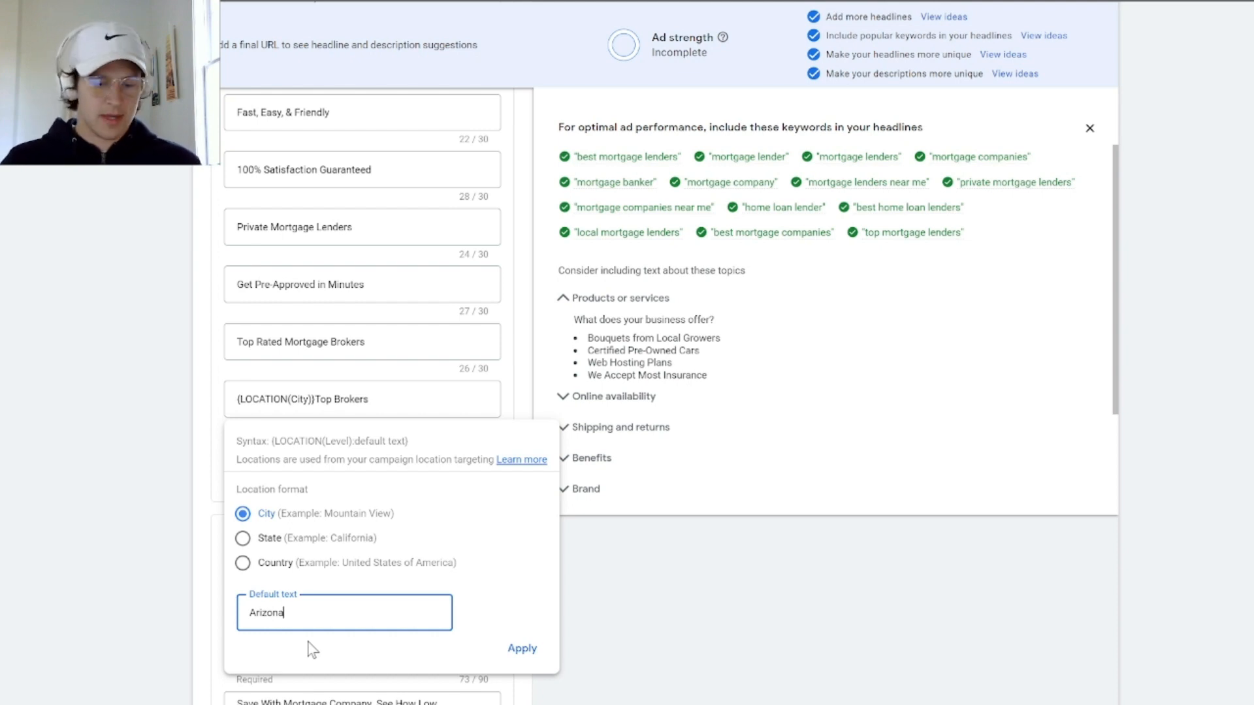
Remove "Top" from the location headline and add "Near You" after "Brokers"
double_click(329, 396)
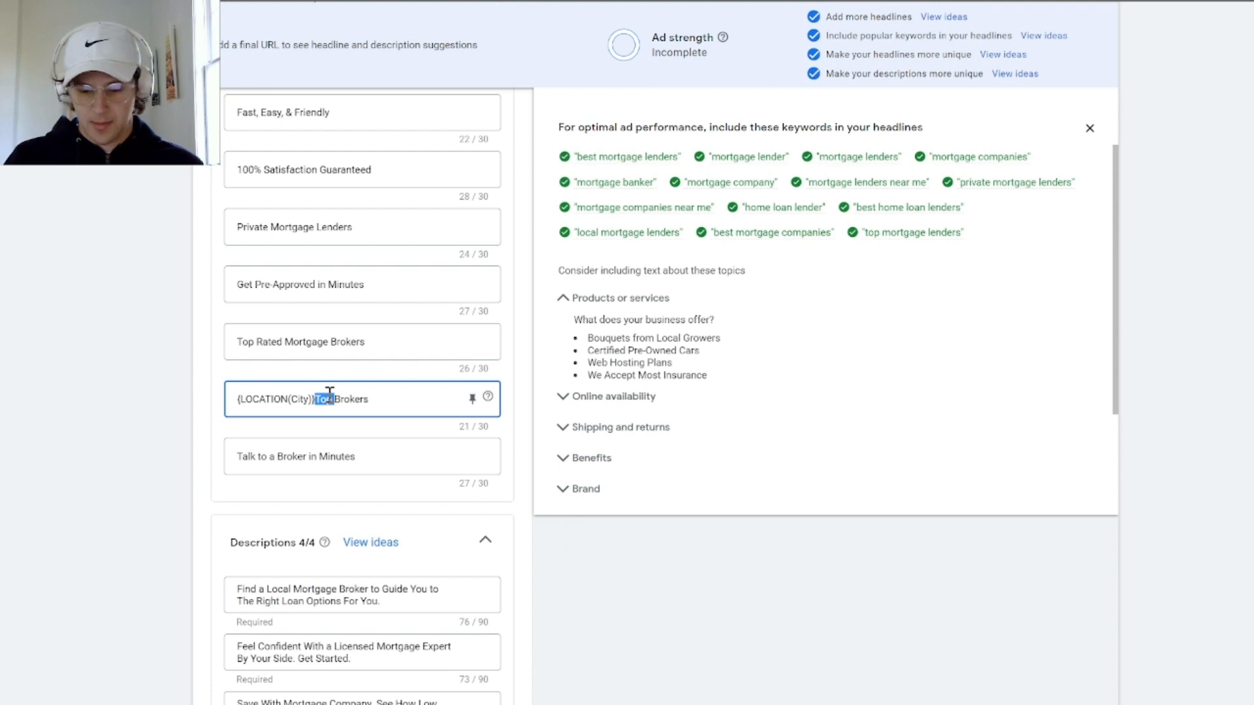
key("BackSpace")
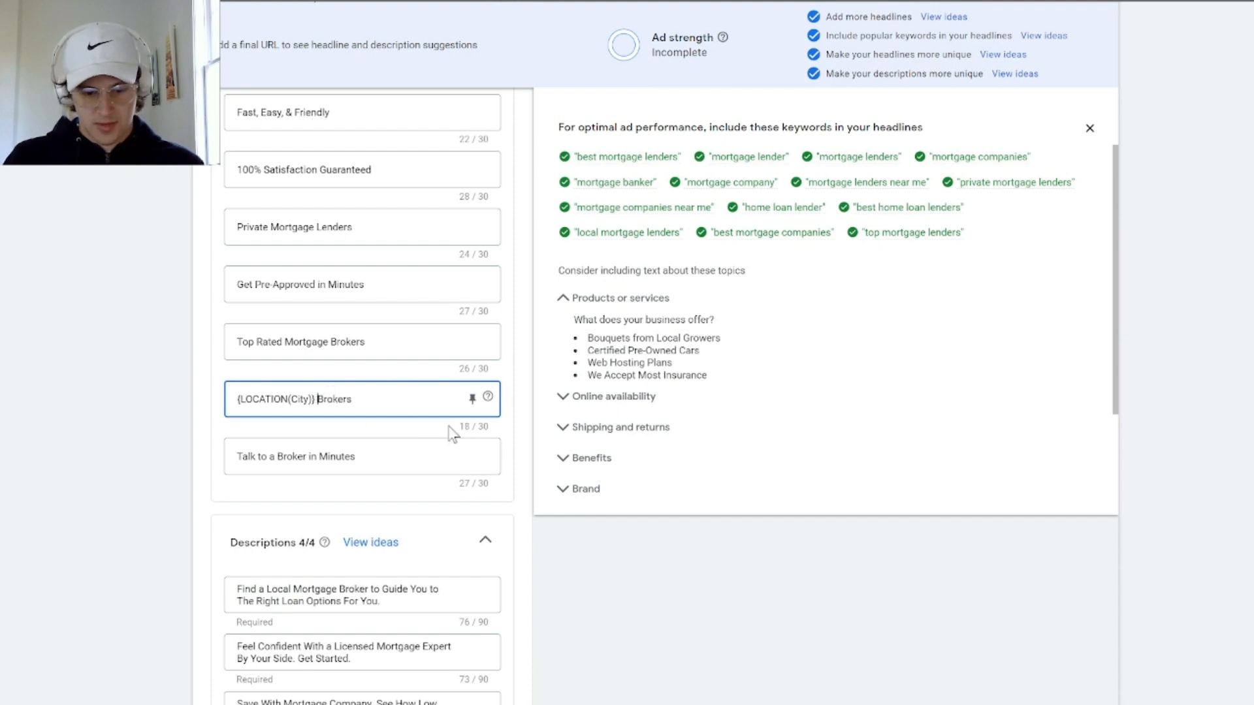
left_click(380, 399)
type("Near")
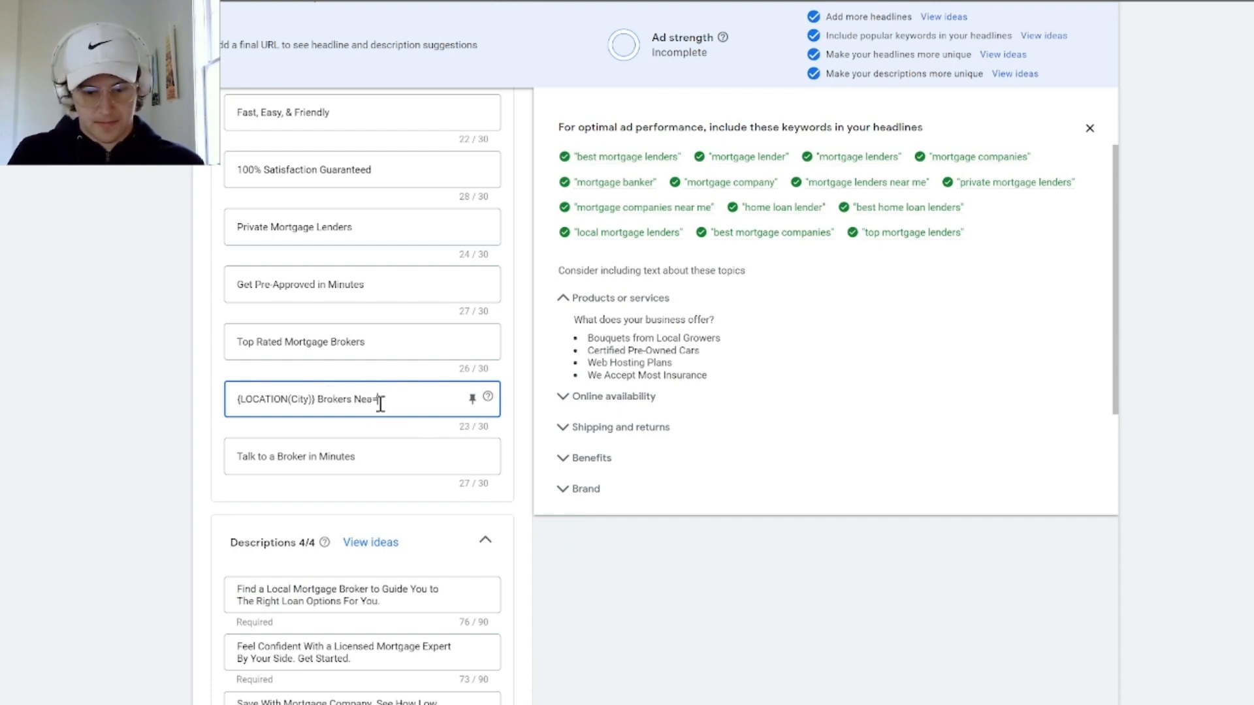
type(" Your")
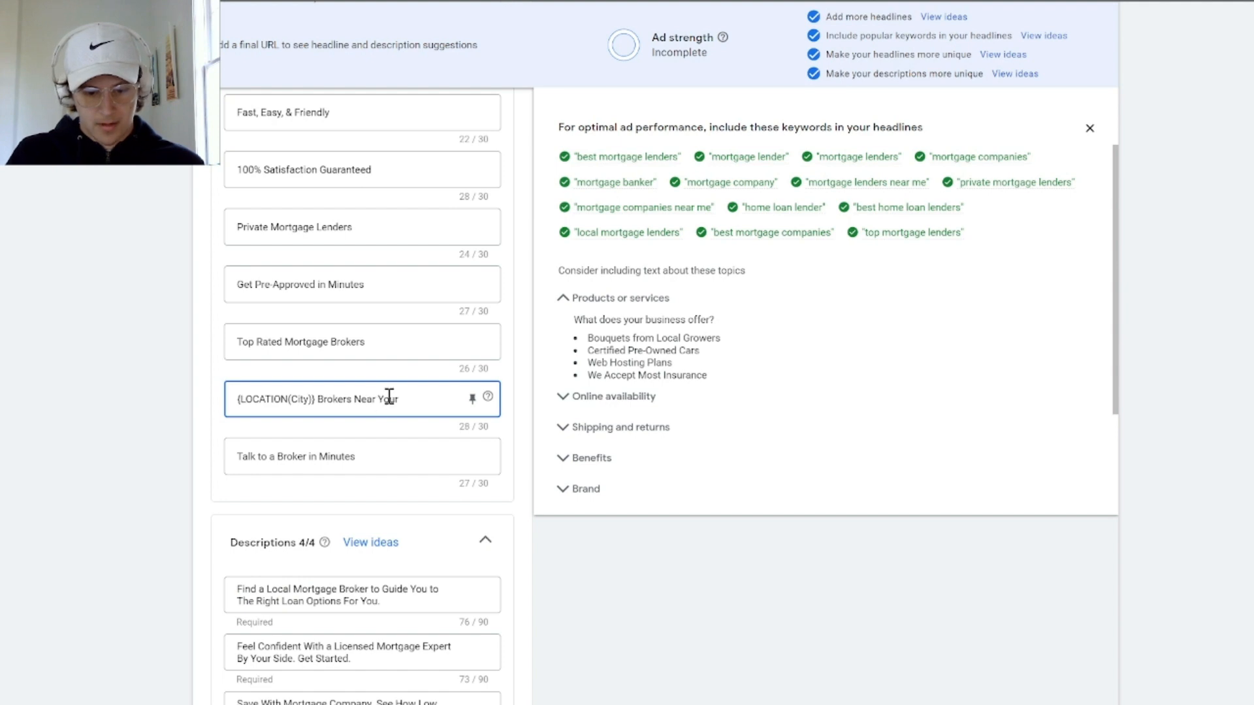
Apply "Arizona" as the default text of the City location insertion in the "Brokers Near You" headline
left_click(288, 399)
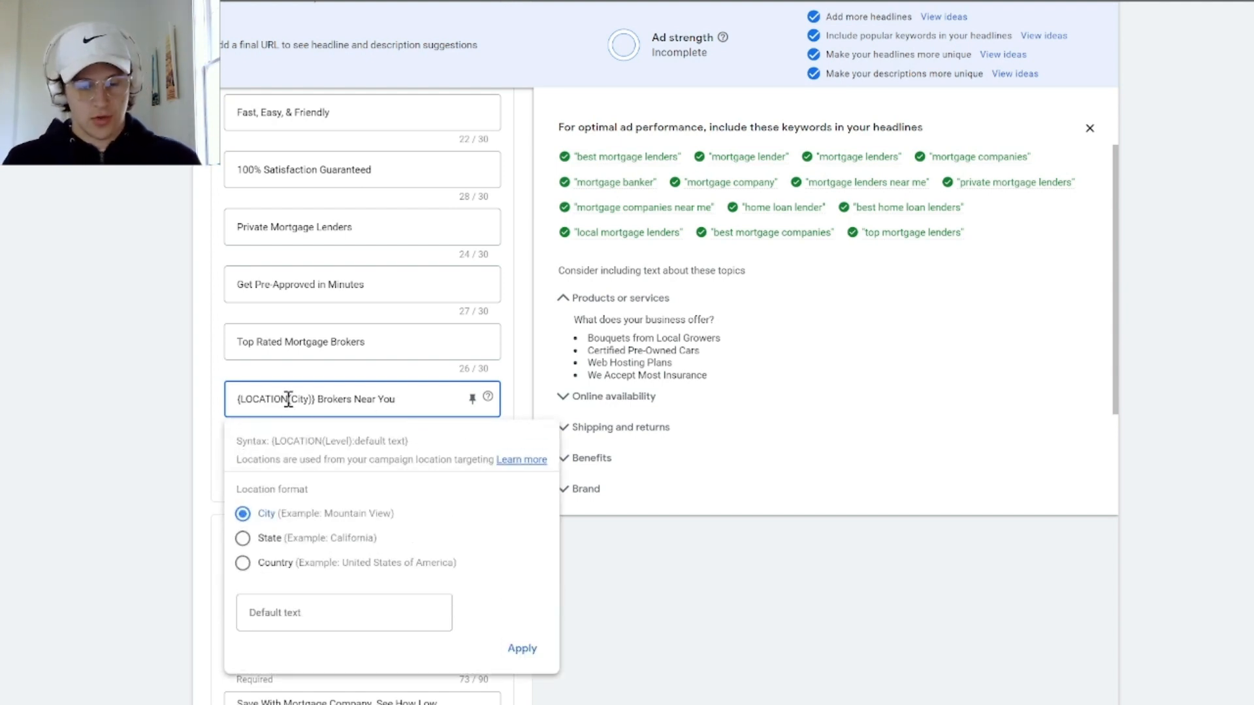
left_click(299, 613)
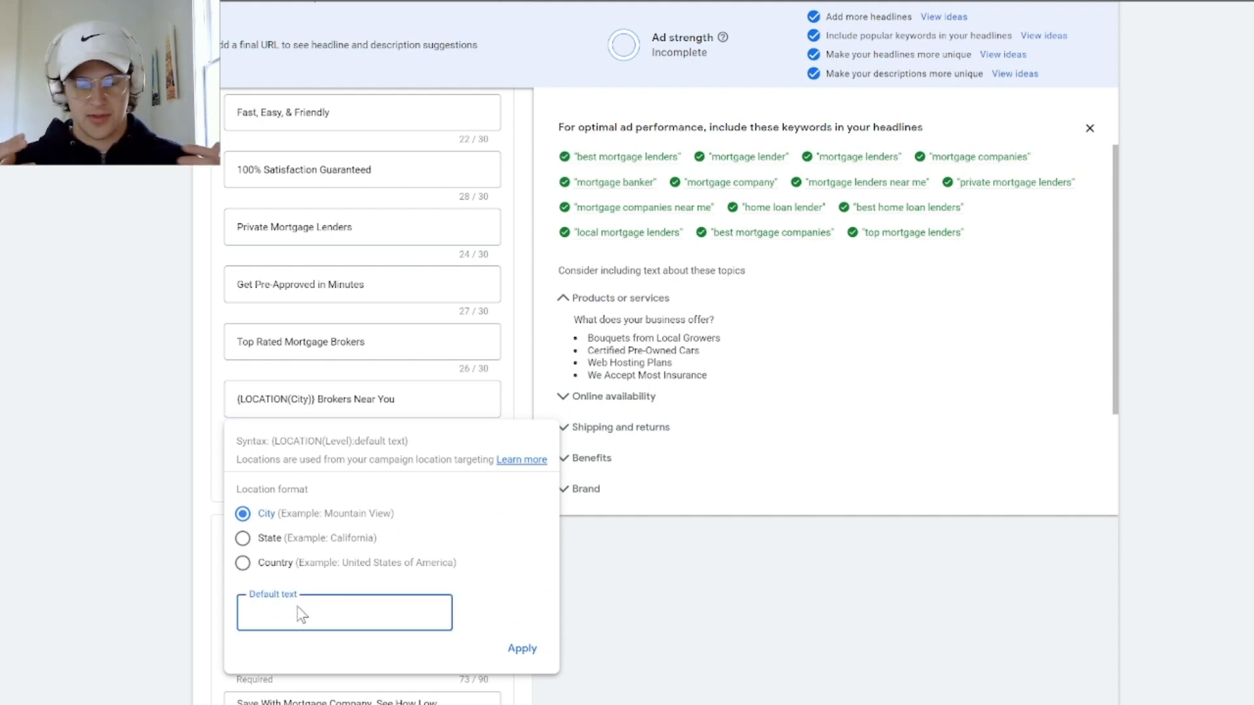
type("Arizona")
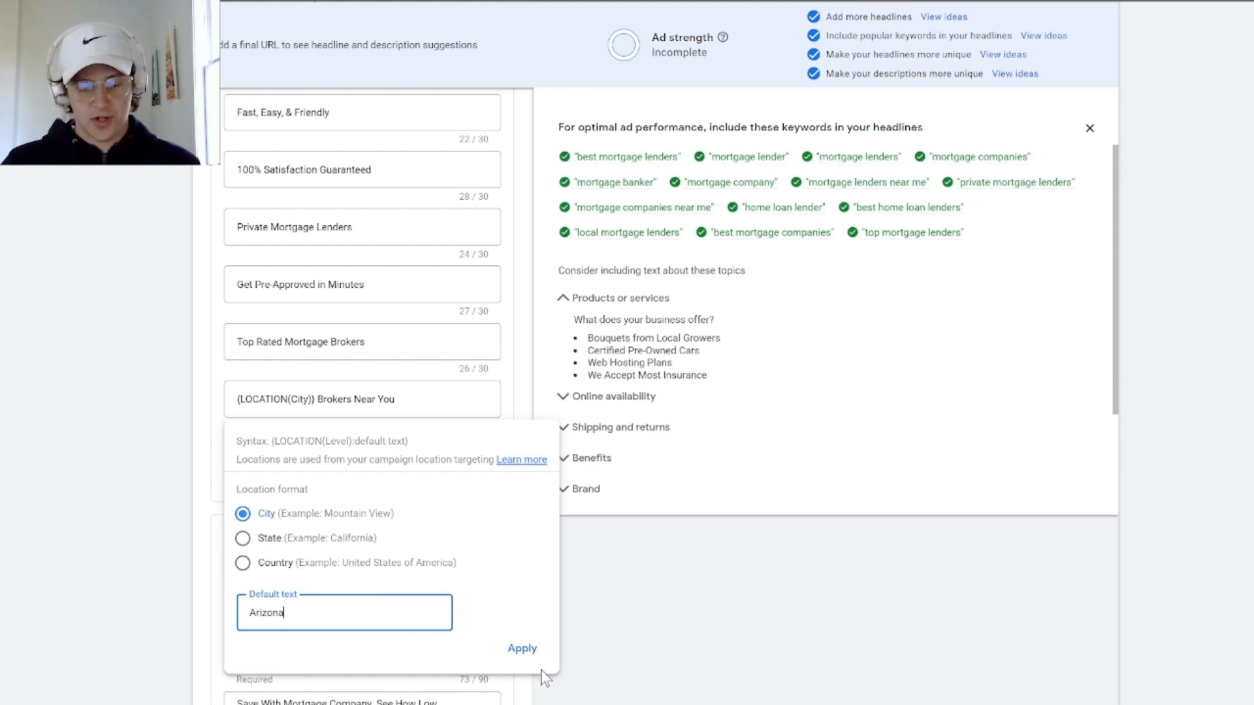
left_click(523, 649)
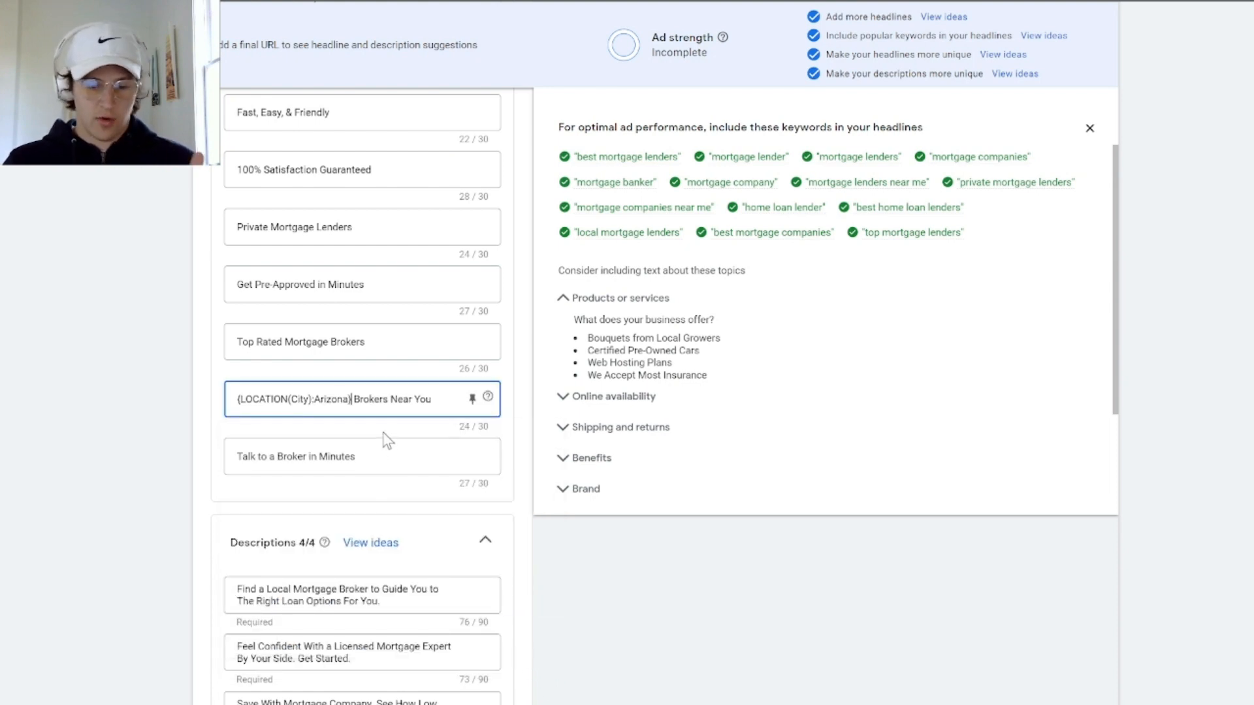
Replace the headline "Talk to a Broker in Minutes" with a countdown ending at End of day on Mar 20, 2023, followed by "Left For 50%"
left_click(336, 464)
double_click(350, 458)
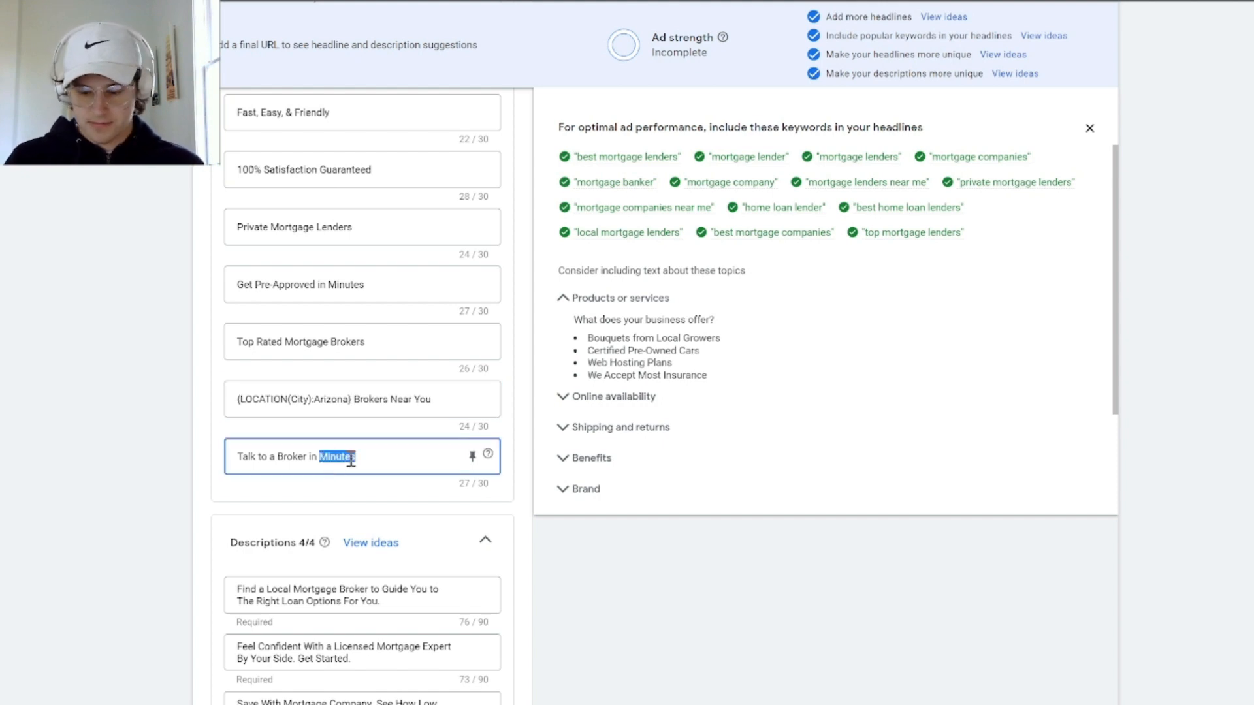
triple_click(351, 457)
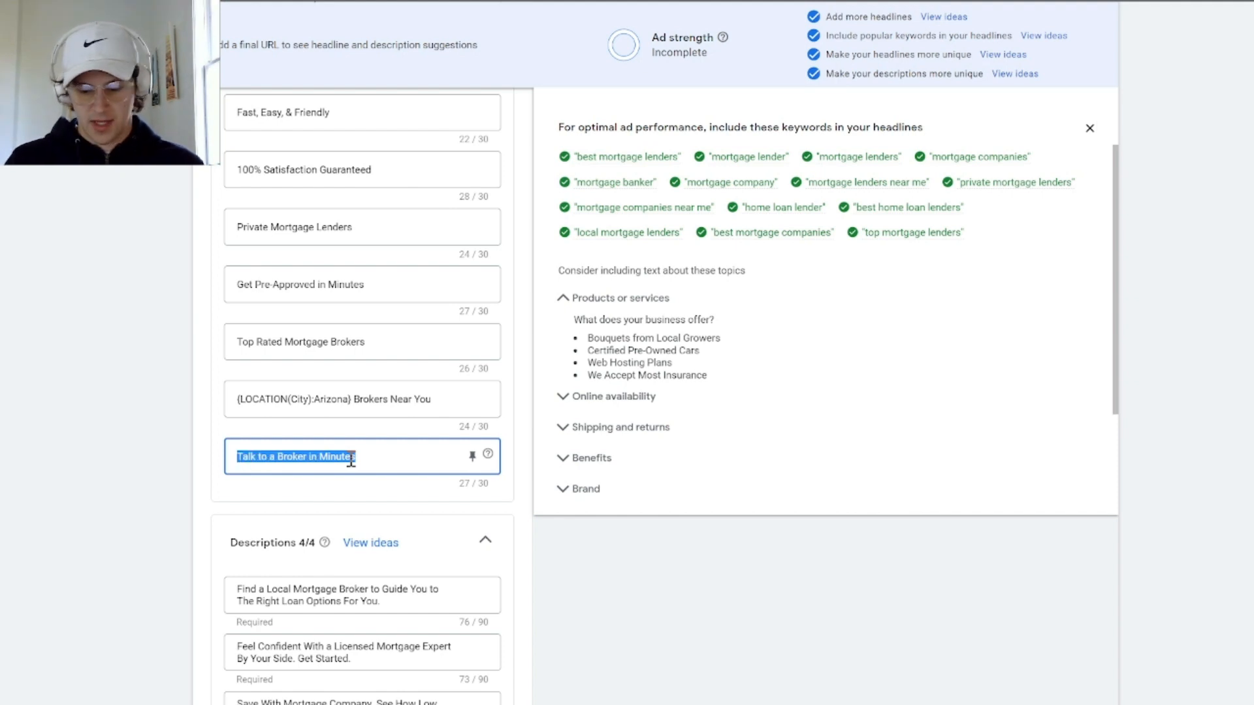
type("{")
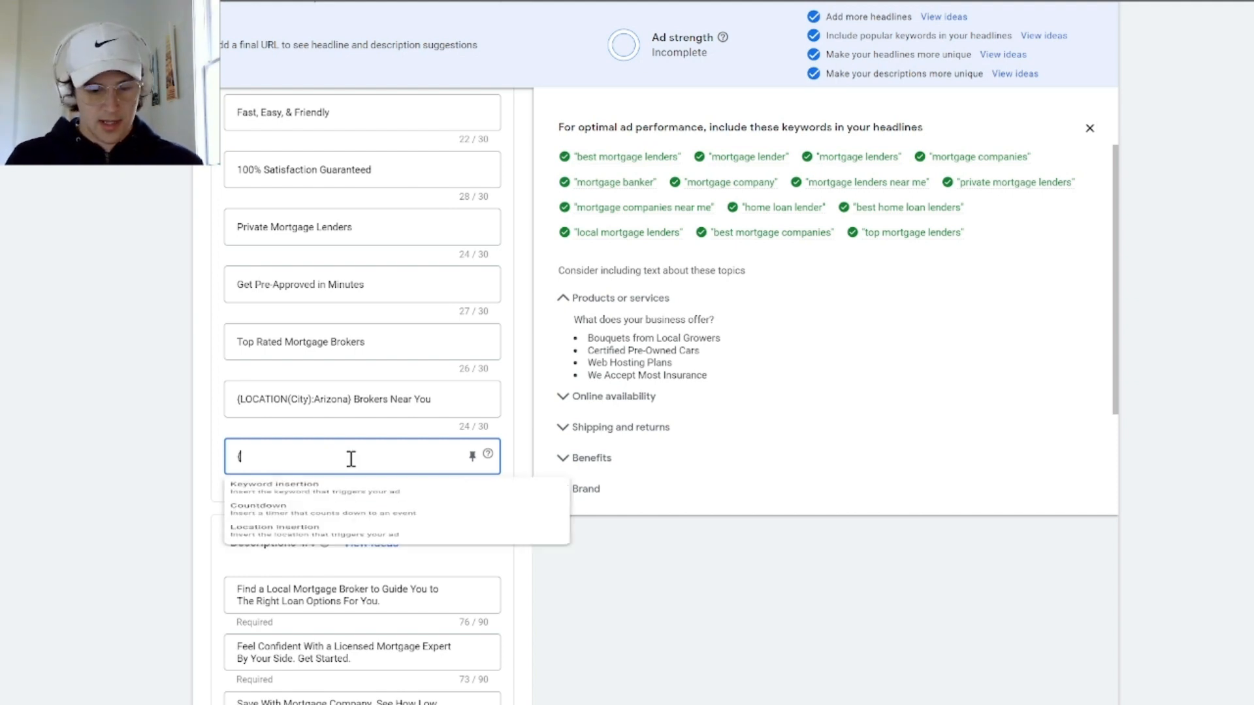
left_click(356, 537)
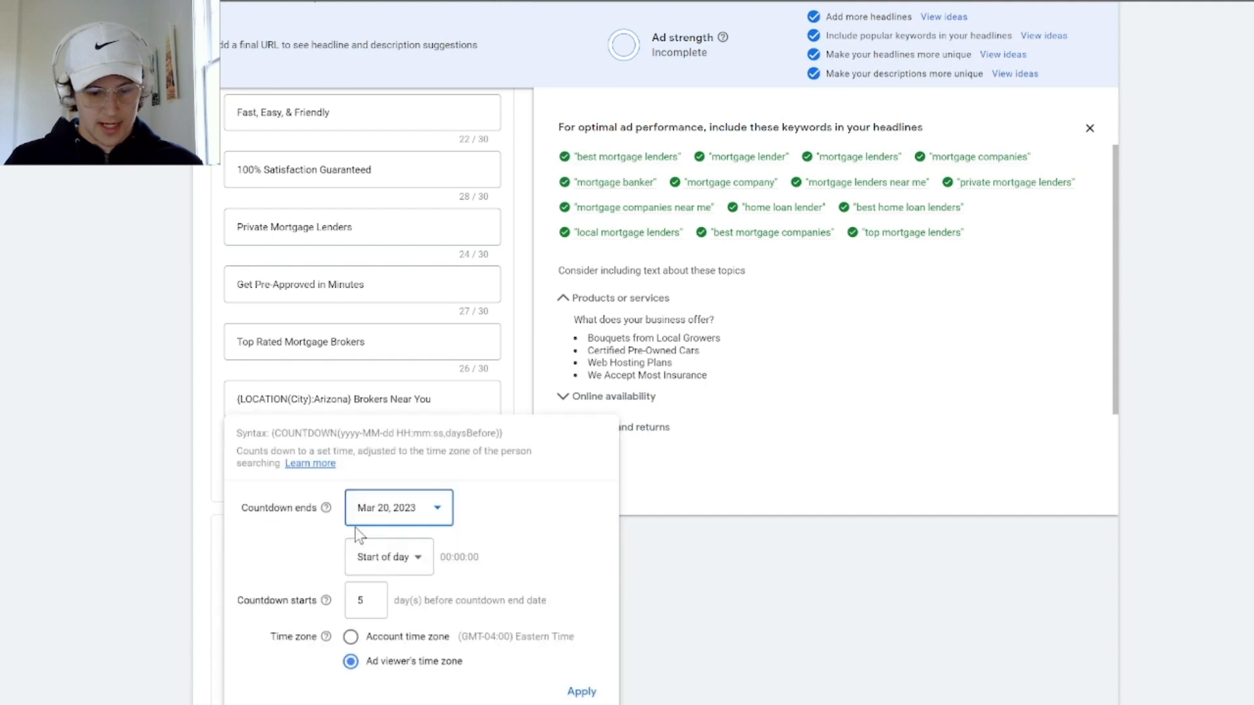
left_click(395, 565)
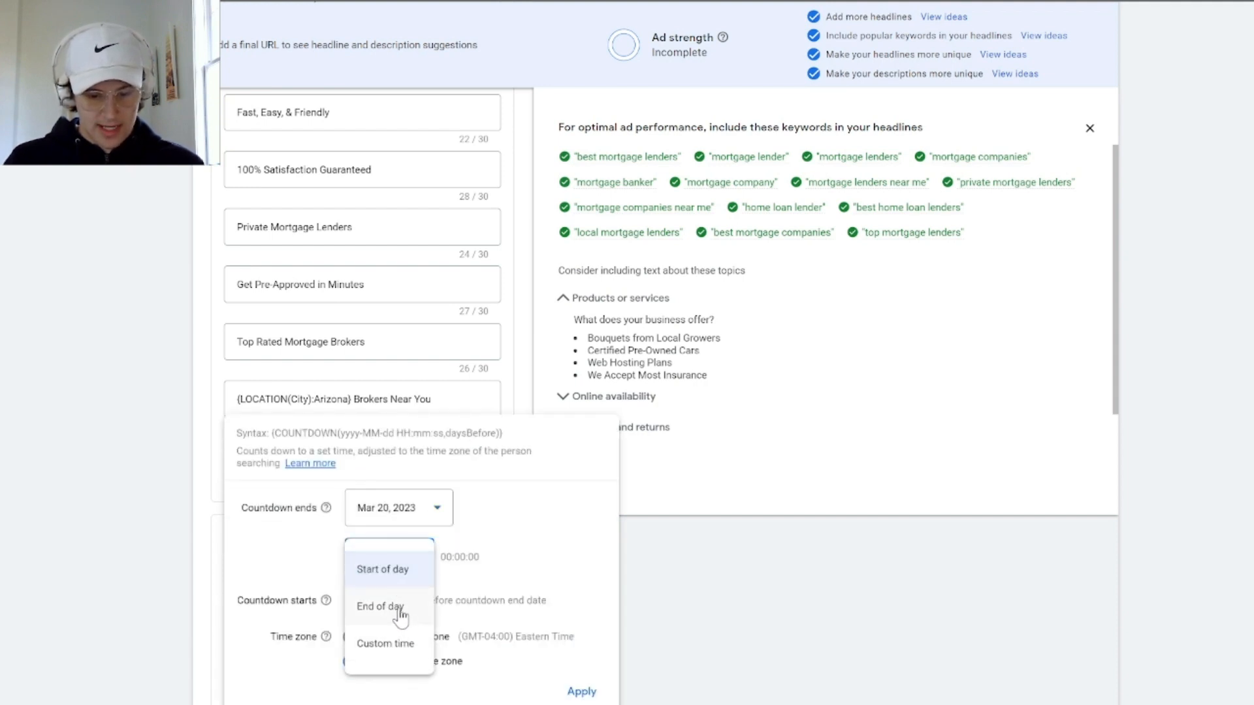
left_click(400, 608)
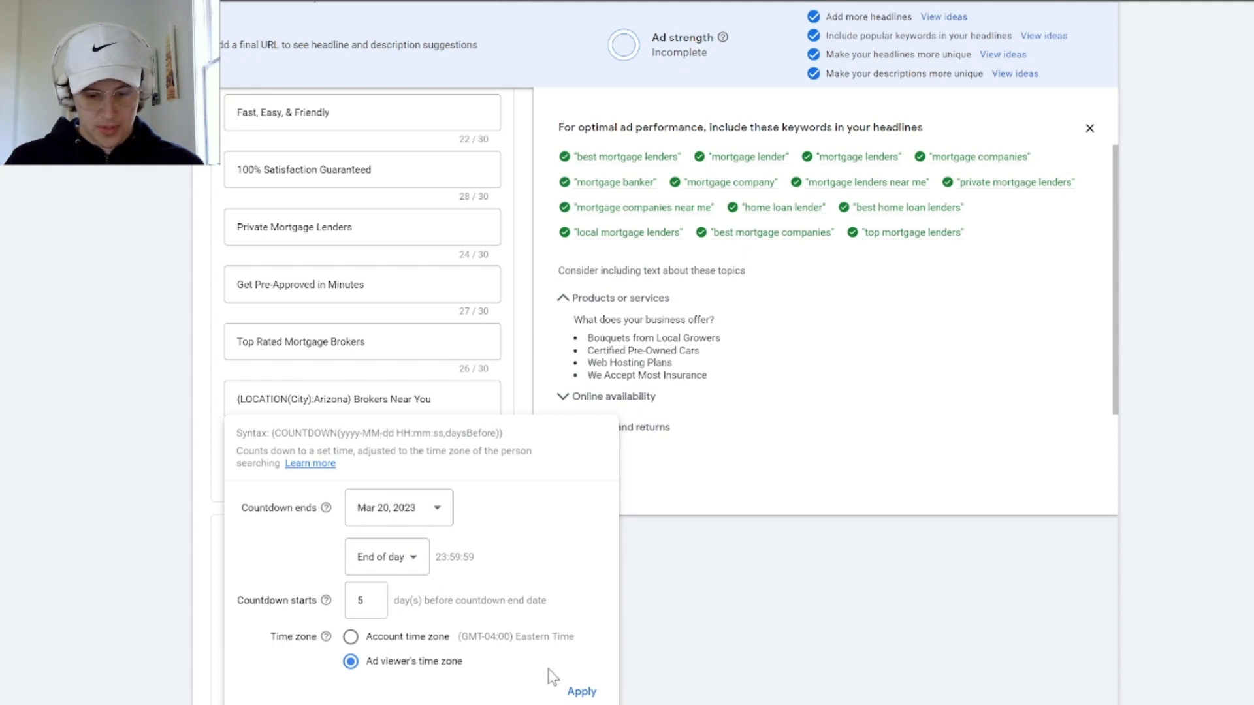
left_click(576, 691)
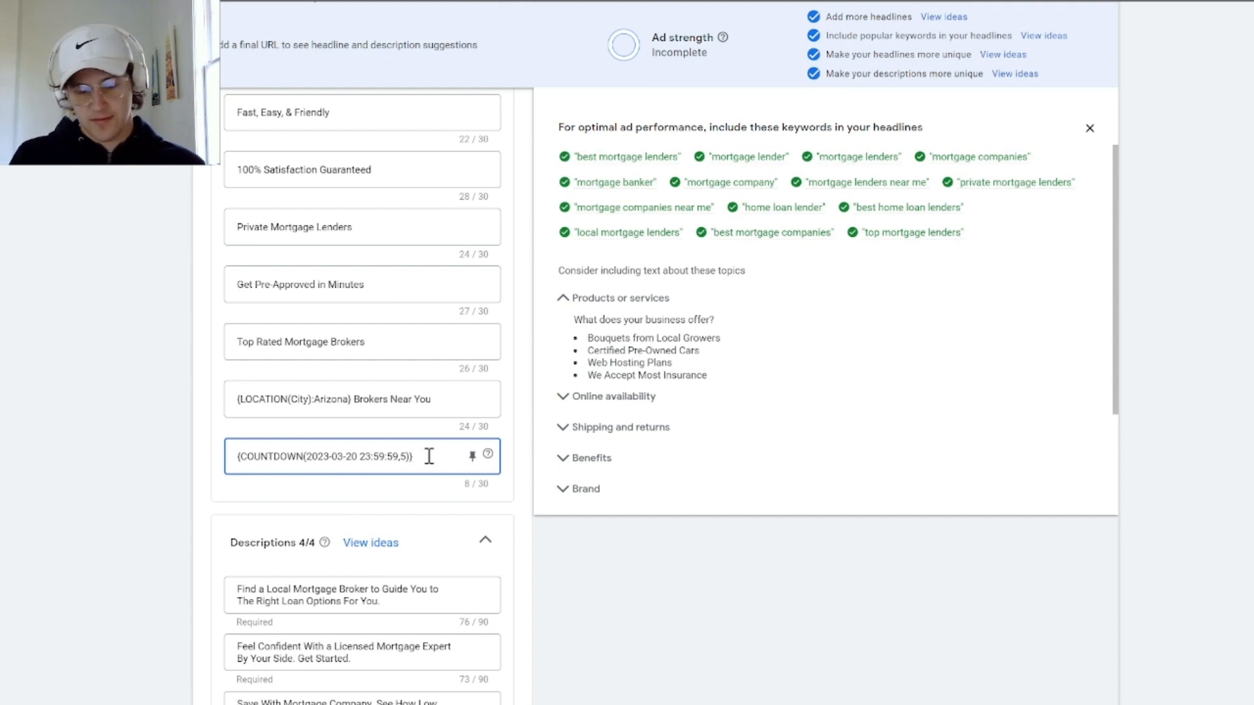
type("Let F")
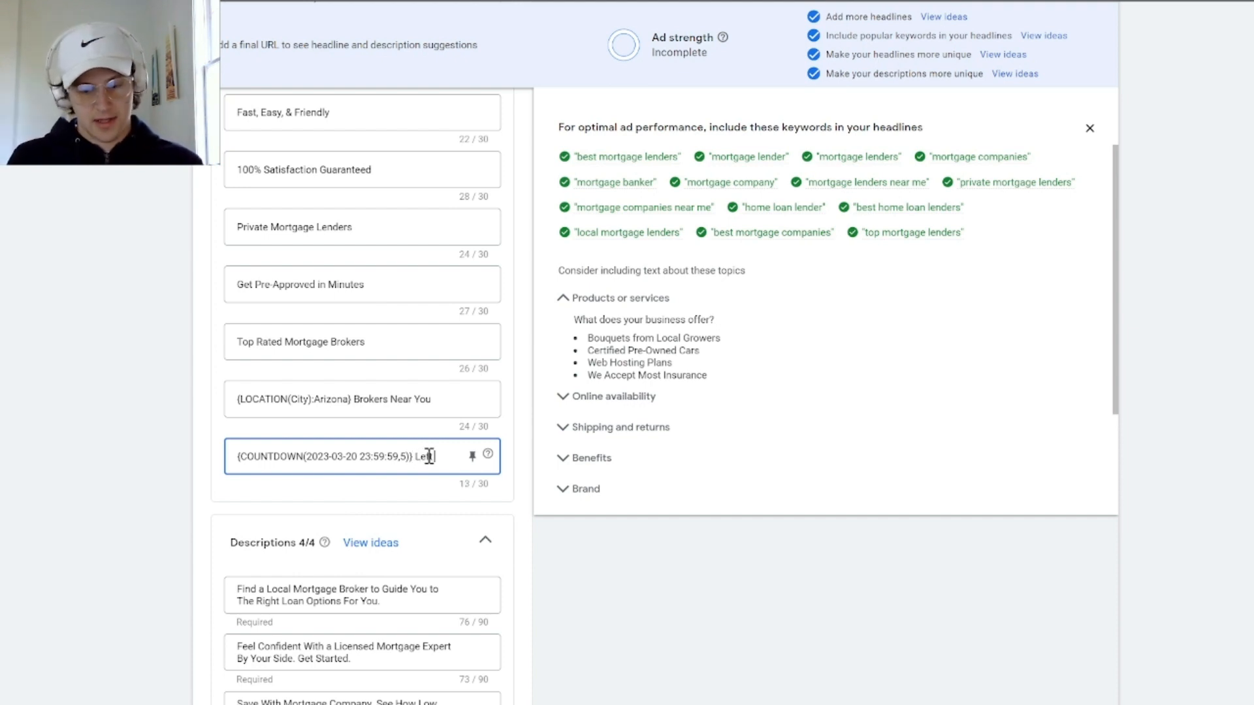
type("50%")
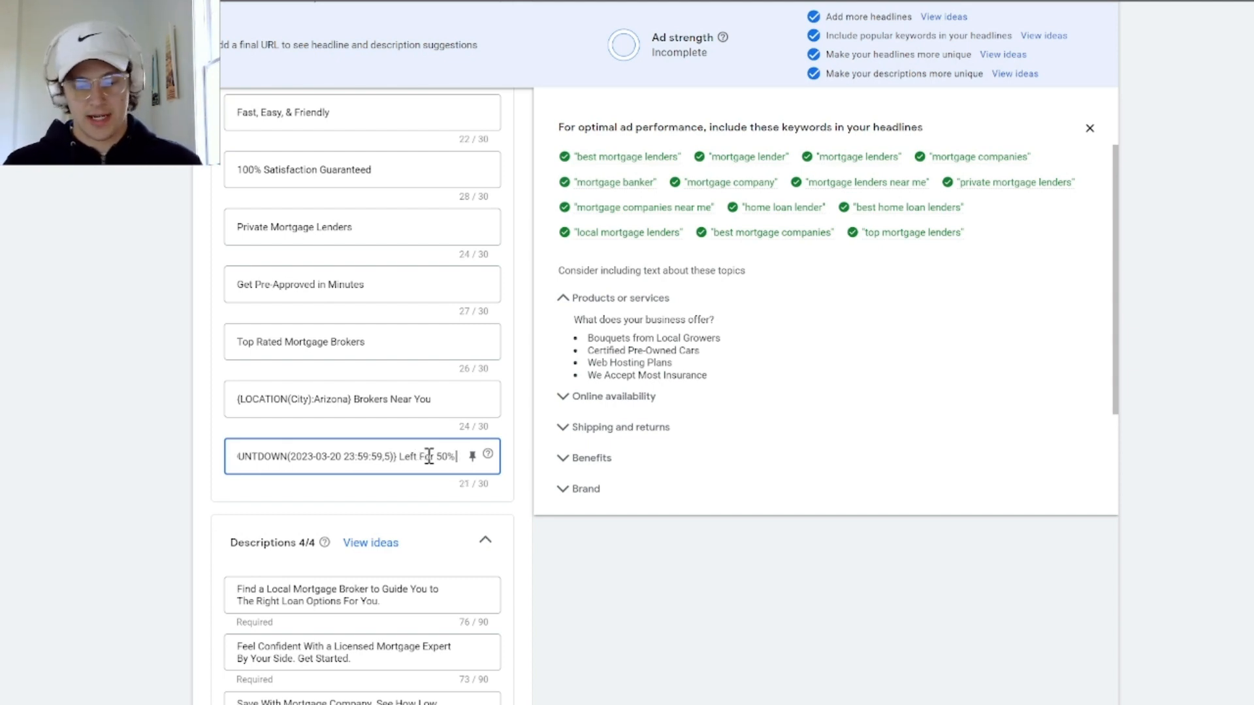
Replace the last headline's text with a keyword insertion that uses "Mortgage Brokers Near You" as its default text
triple_click(416, 458)
key("BackSpace")
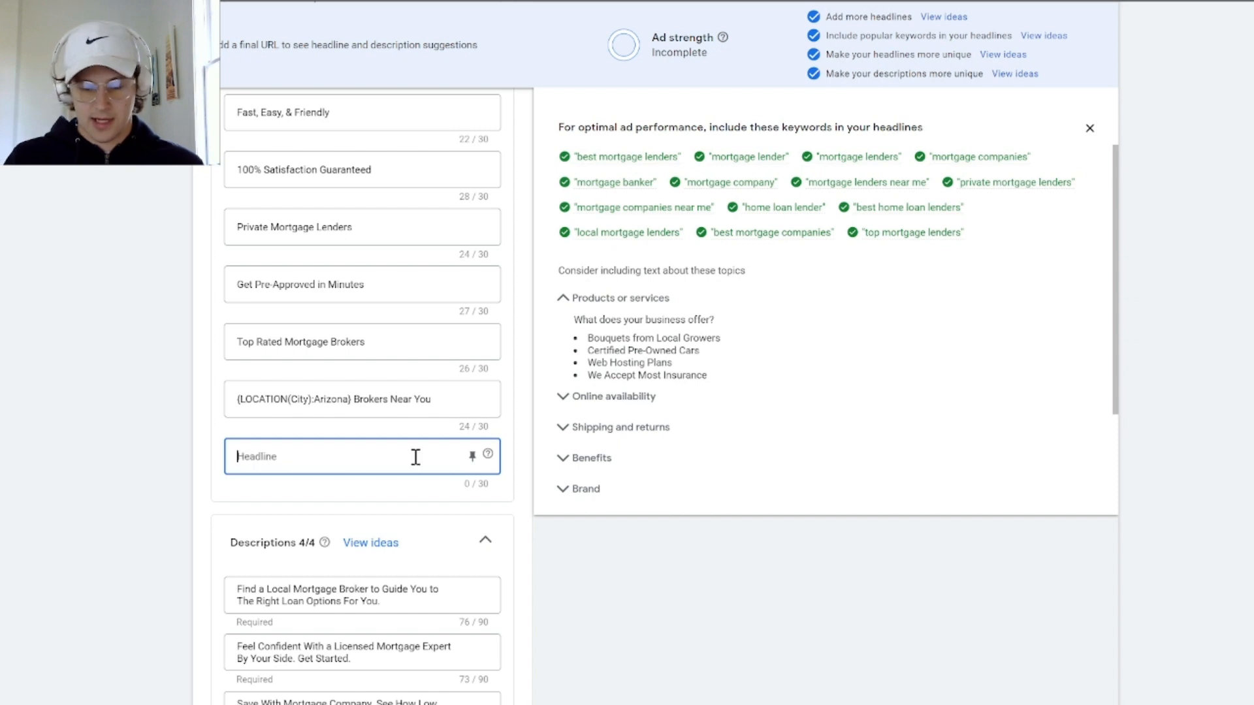
type("{")
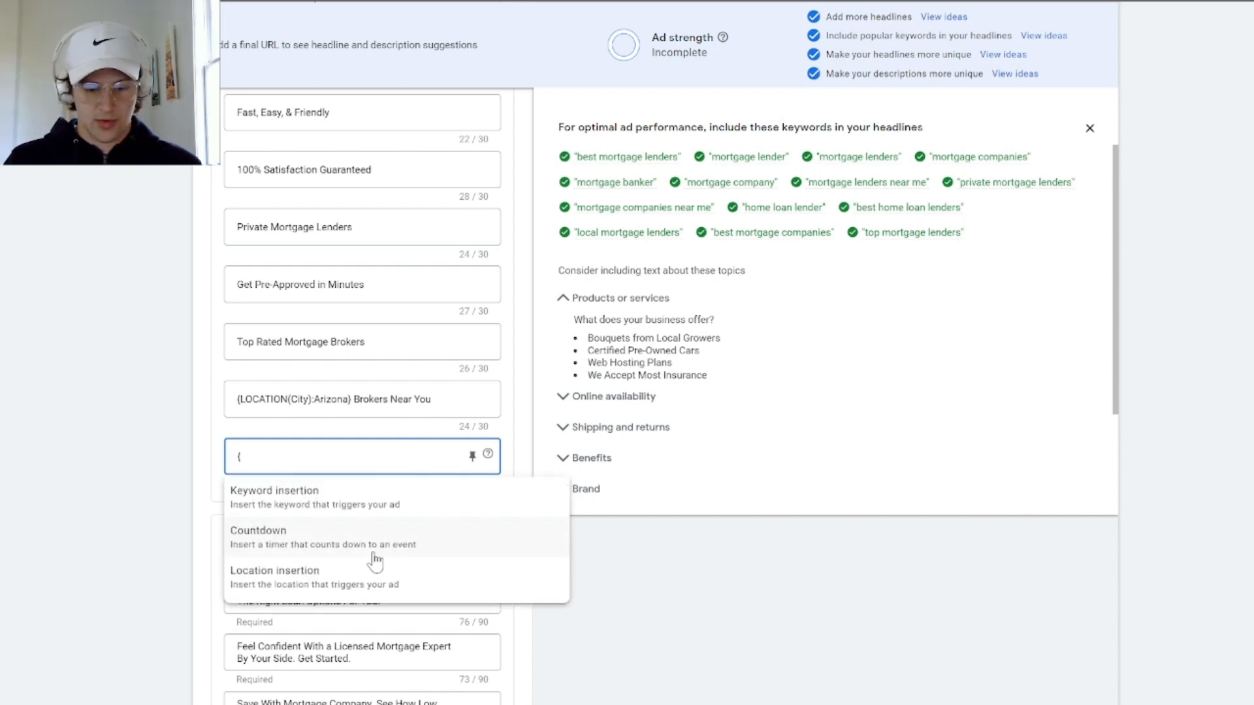
left_click(350, 508)
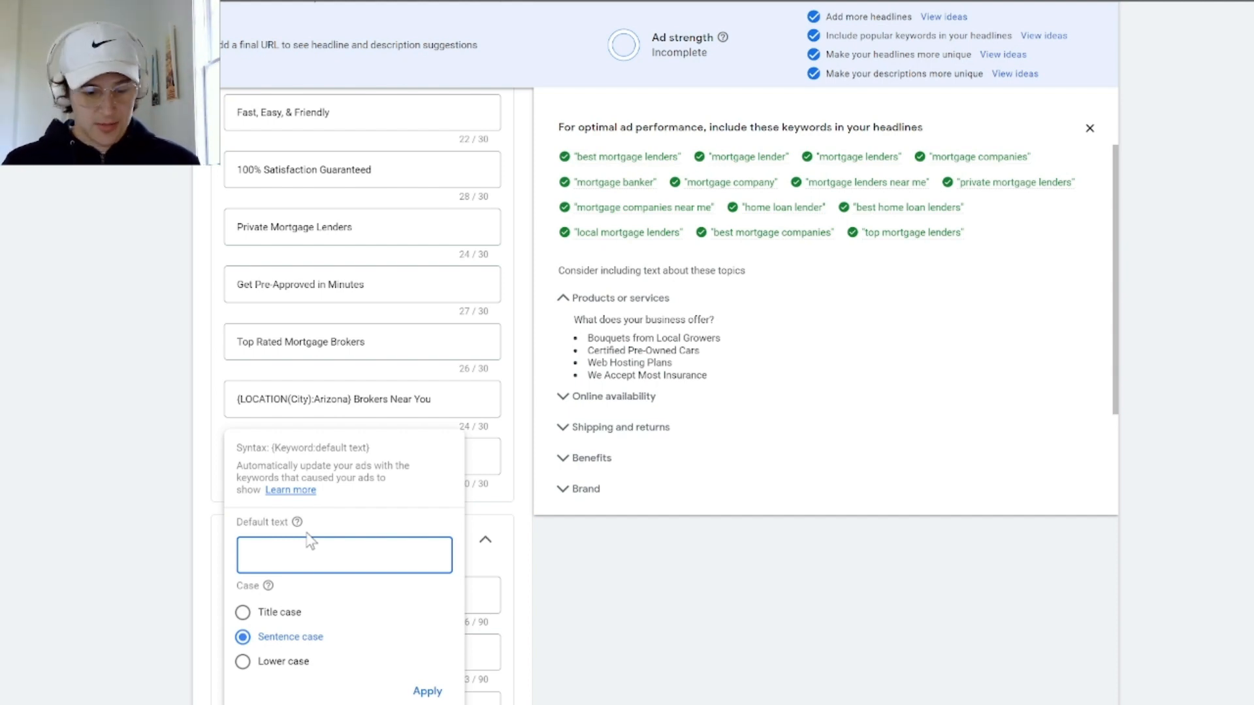
left_click(438, 693)
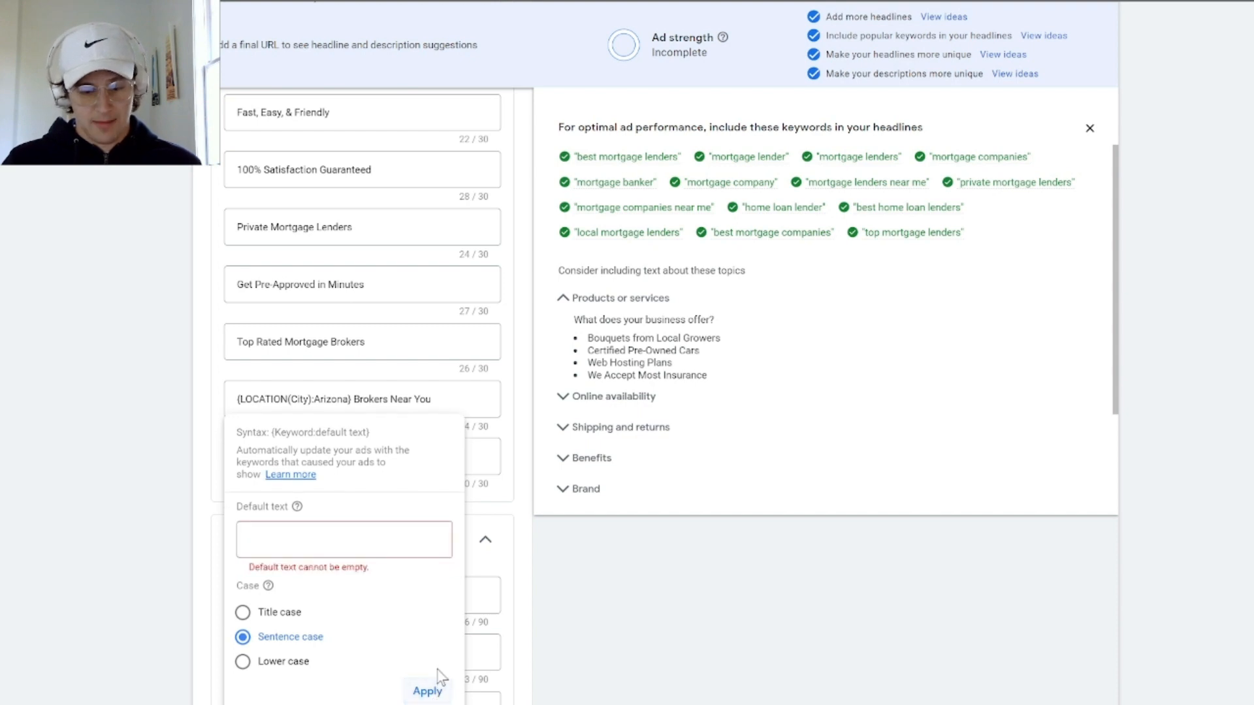
left_click(363, 536)
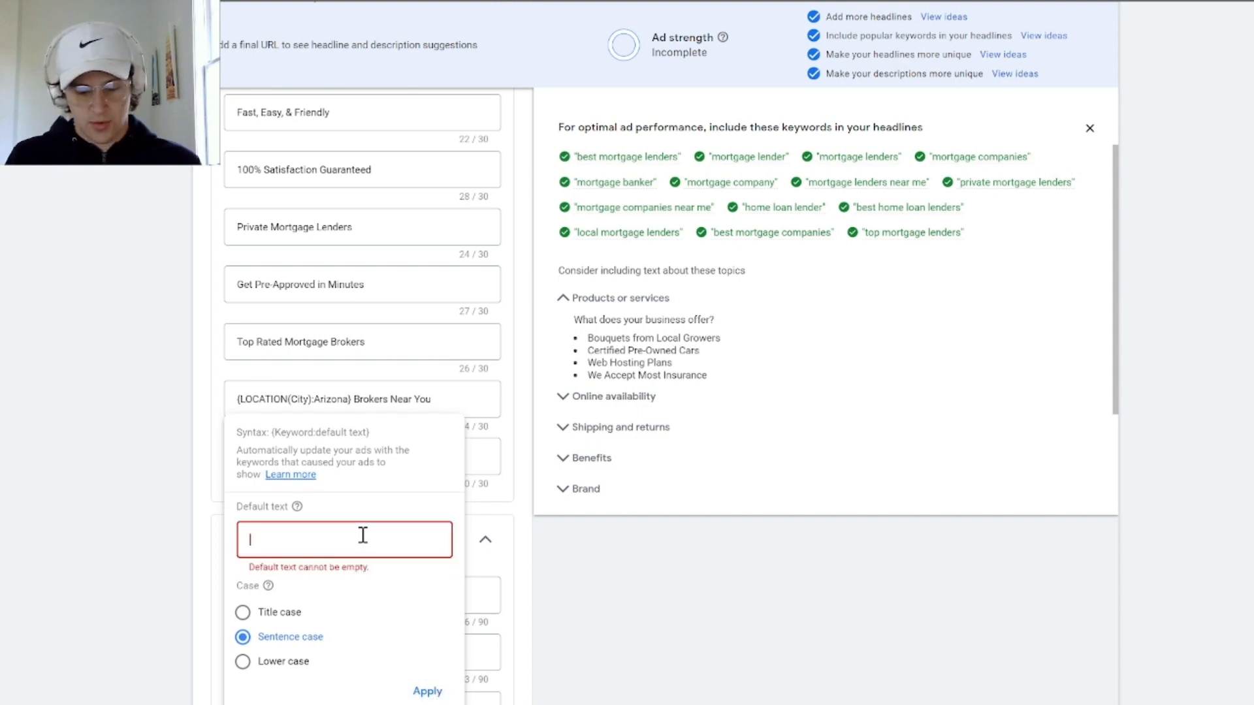
type("Mortgage Brokers Near")
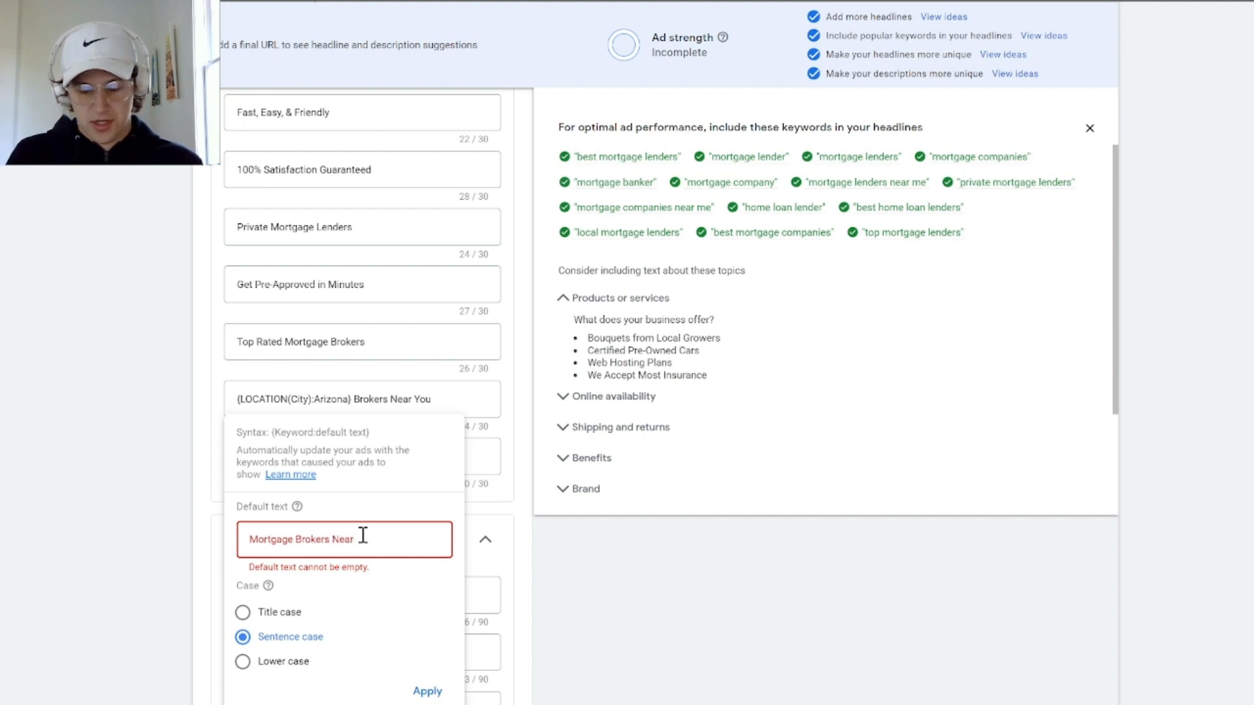
type(" You")
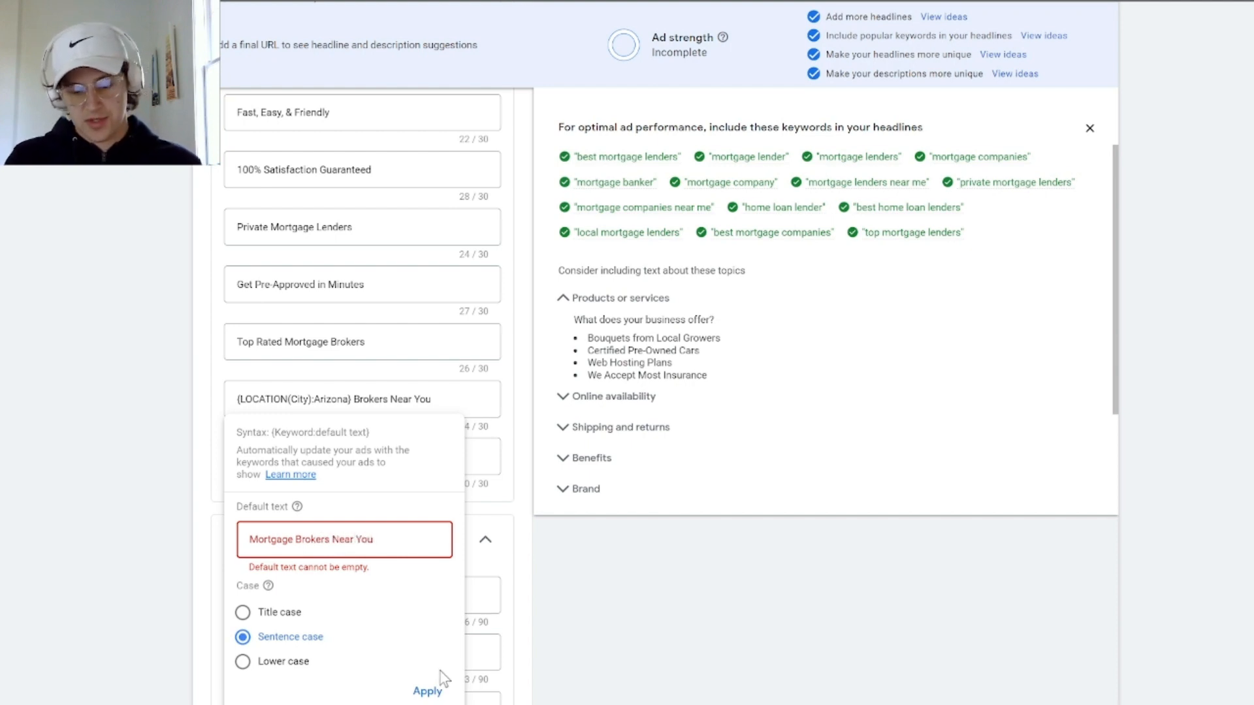
left_click(427, 690)
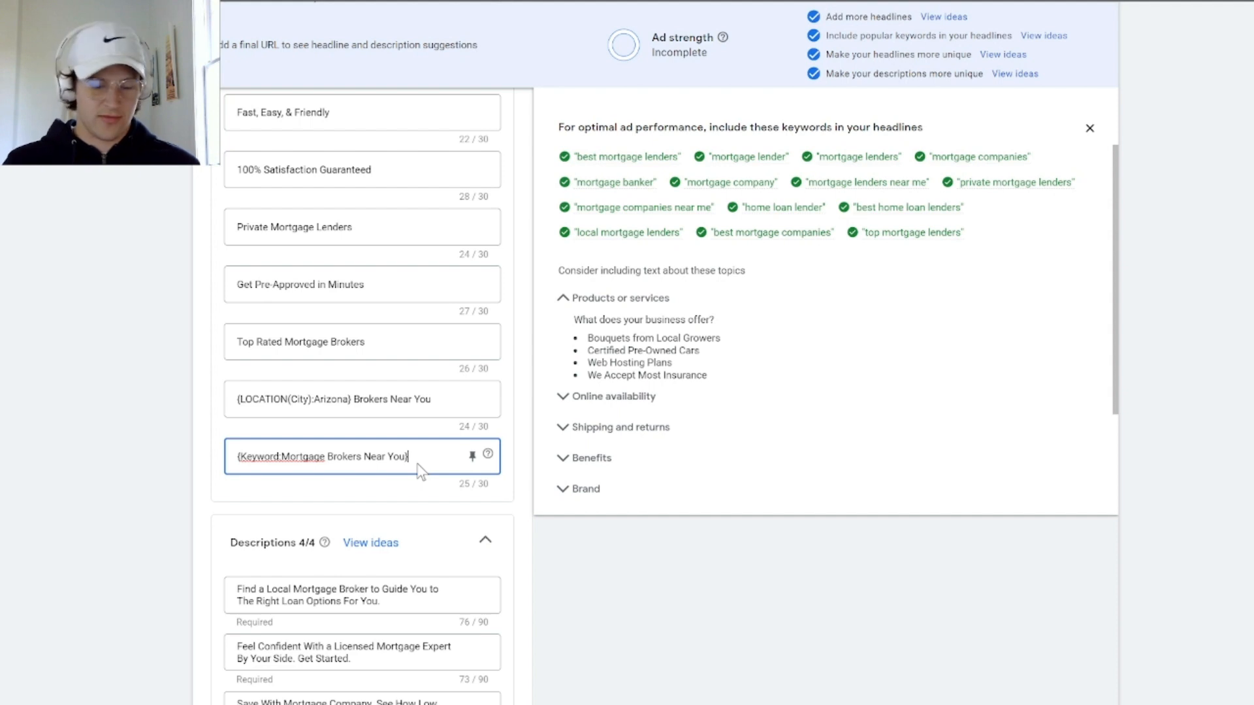
Change the headline "Home Loan Lender" to "AZ Brokers" and pin it to show only in position 2
scroll(427, 548, "up", 10)
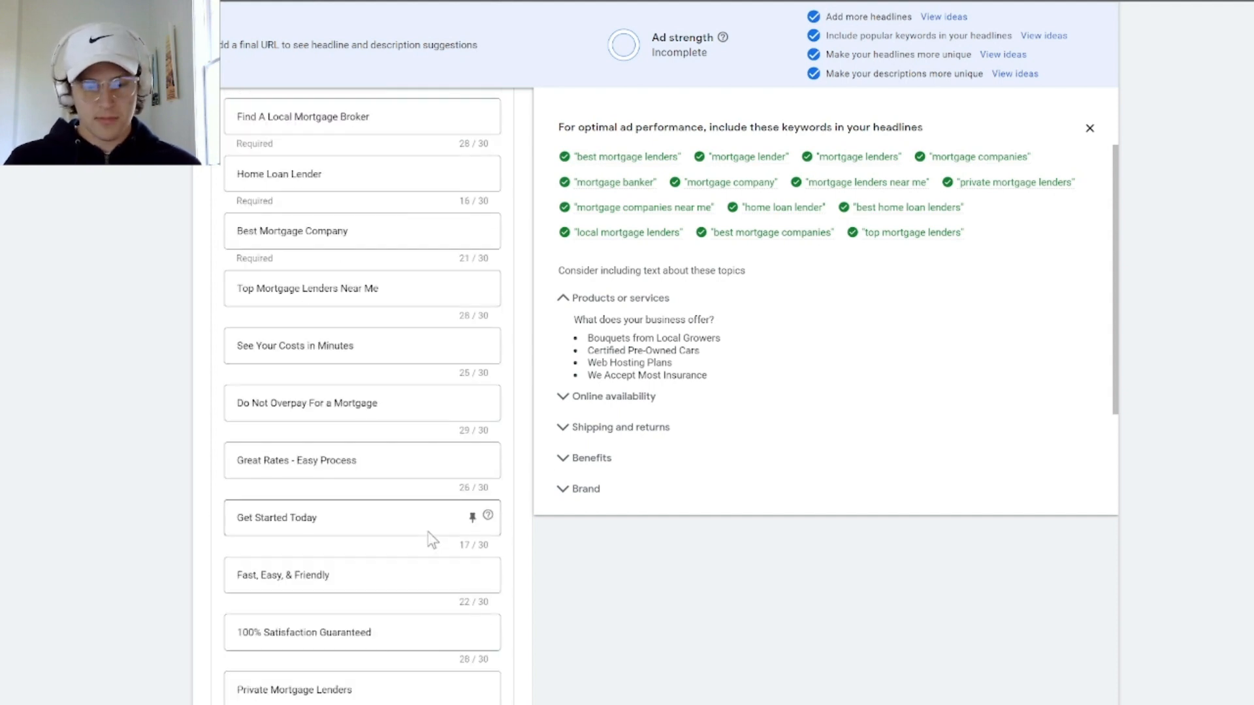
scroll(431, 539, "up", 2)
scroll(383, 476, "down", 2)
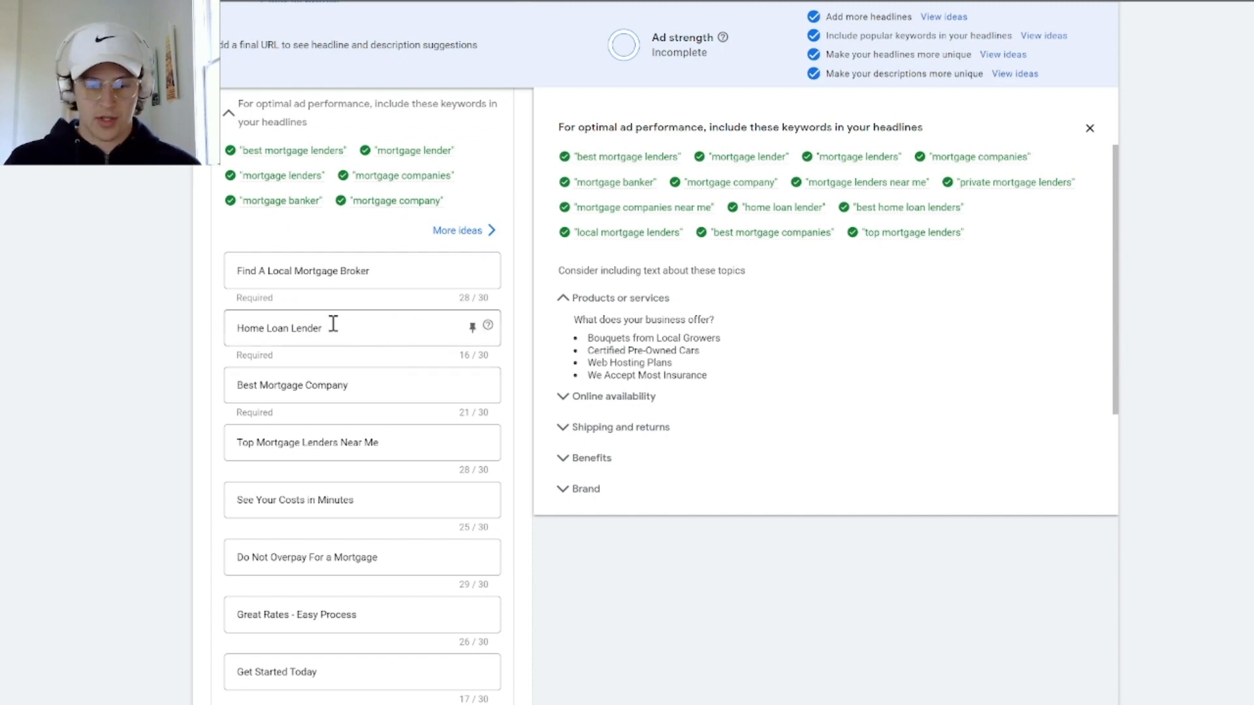
left_click_drag(330, 327, 198, 351)
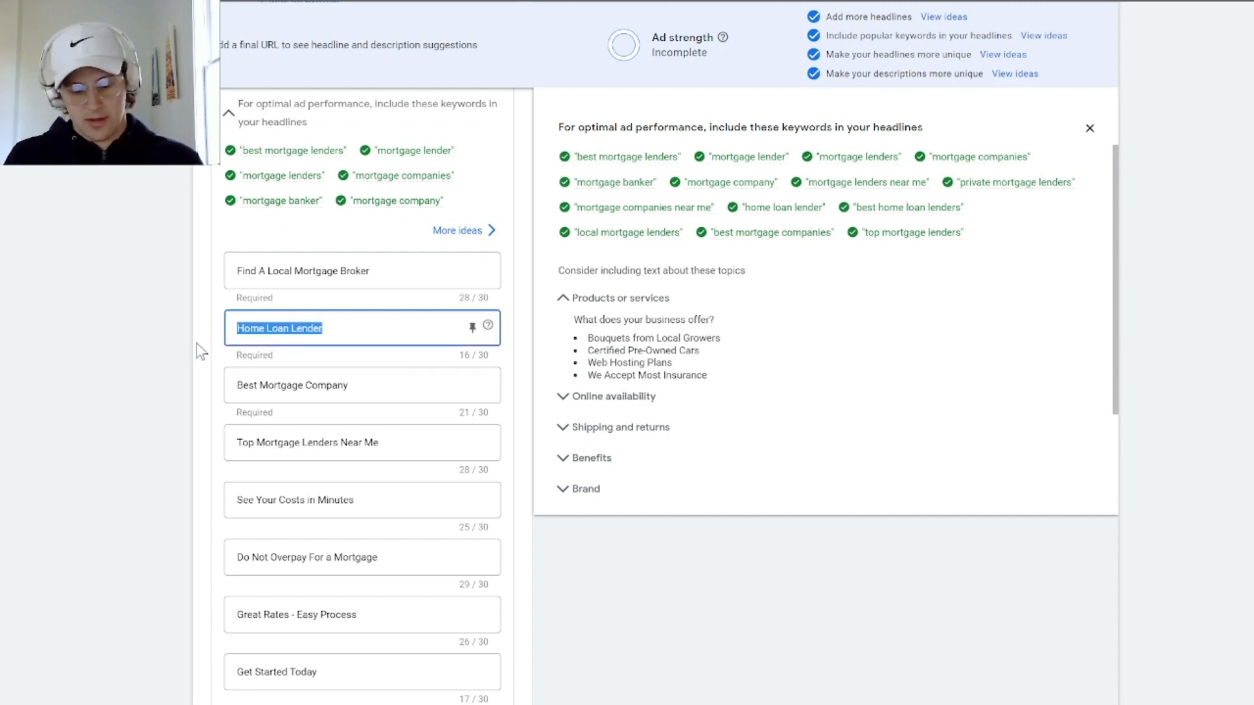
type("AZ Br")
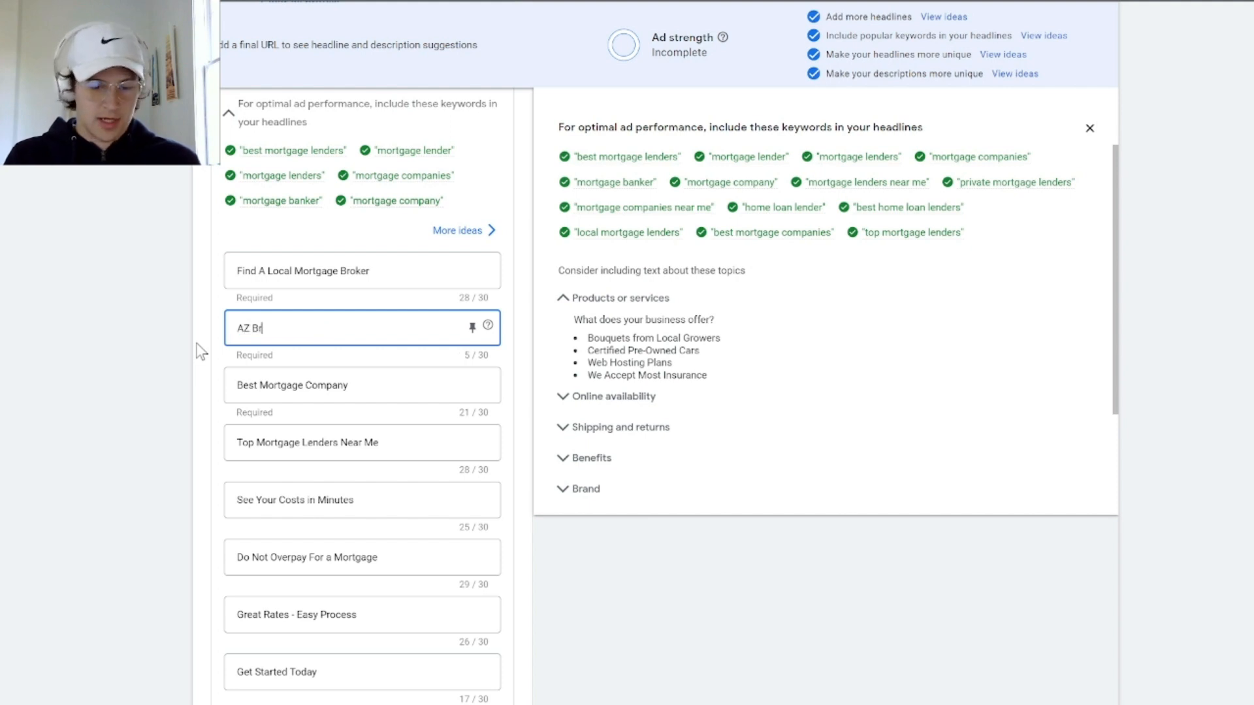
type("okers")
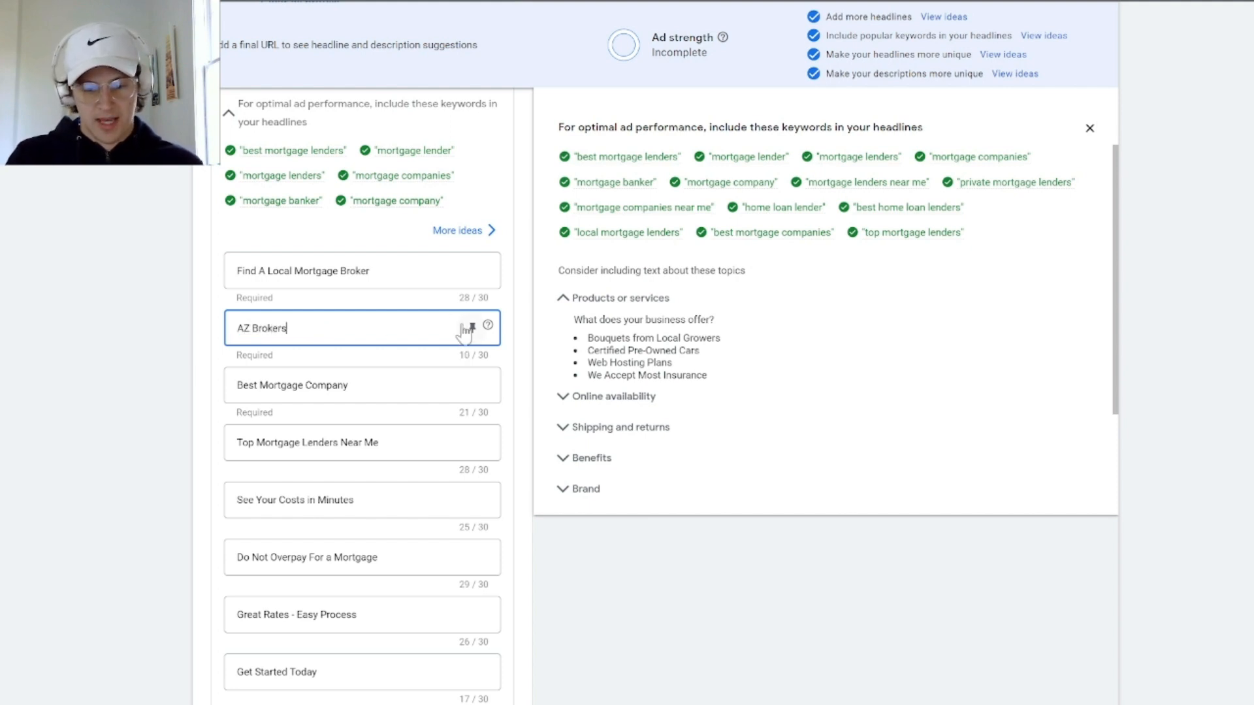
left_click(470, 328)
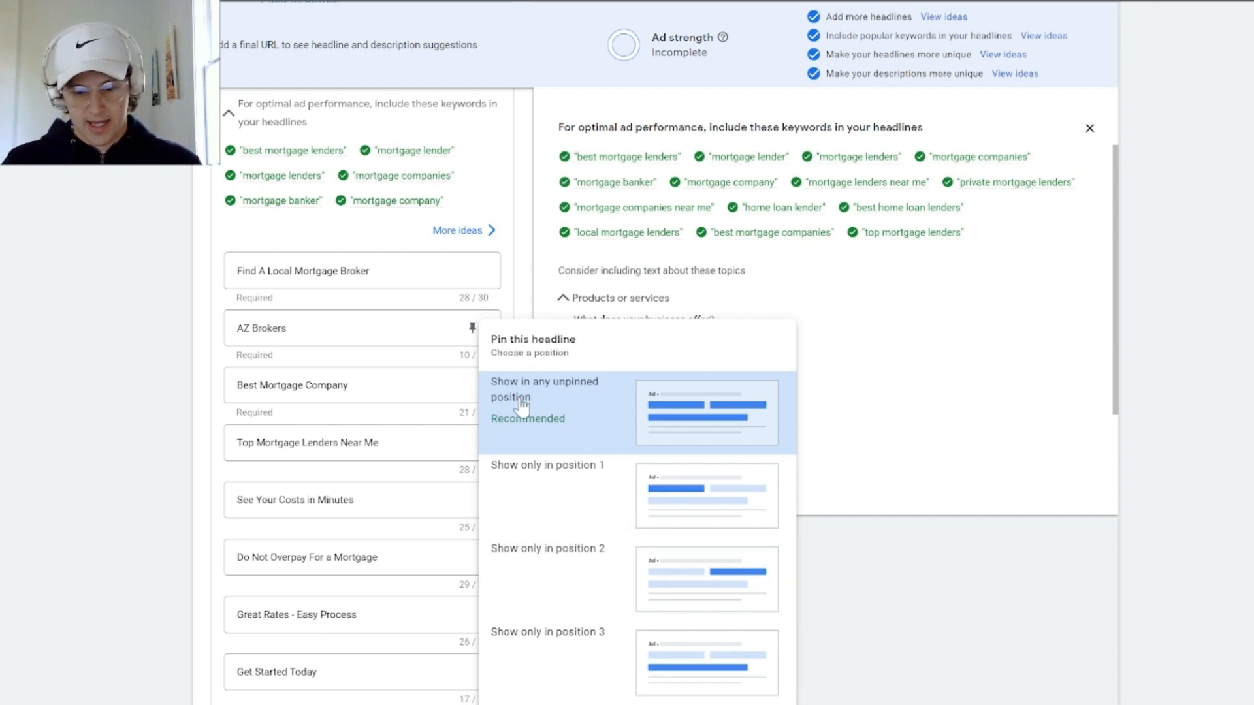
left_click(589, 614)
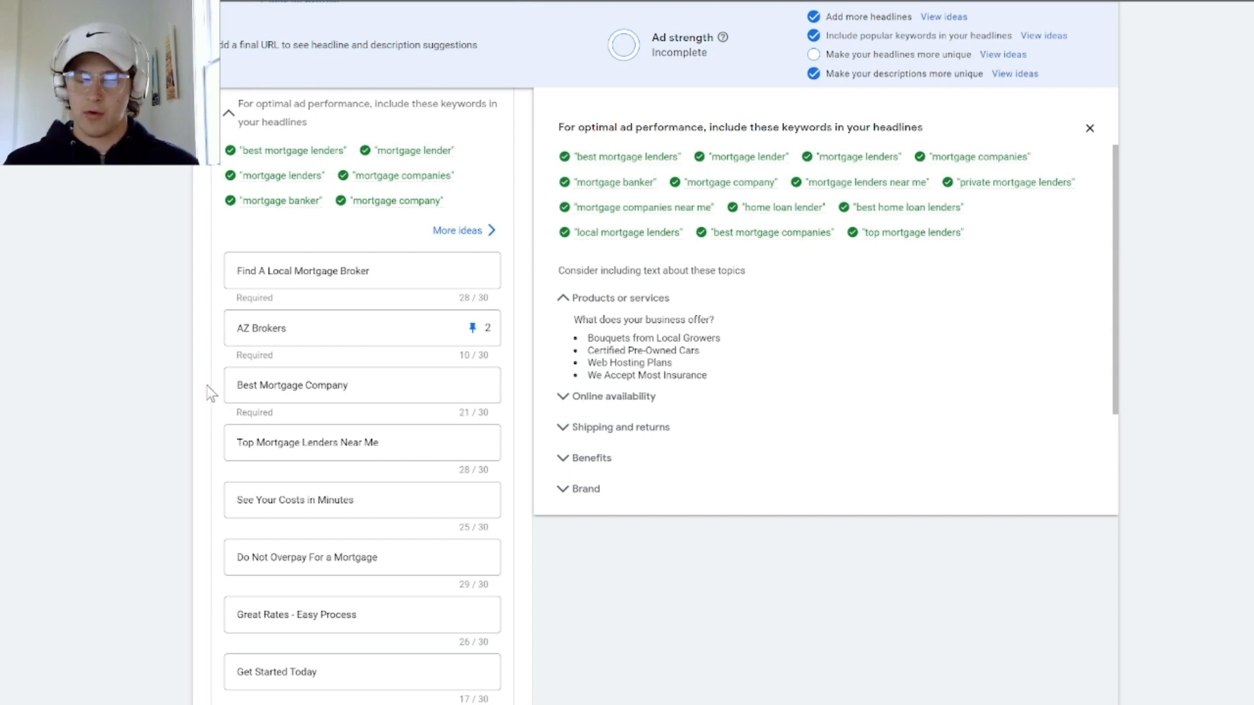
Review the four descriptions, the sitelinks and the remaining options of the ad form
scroll(283, 400, "down", 14)
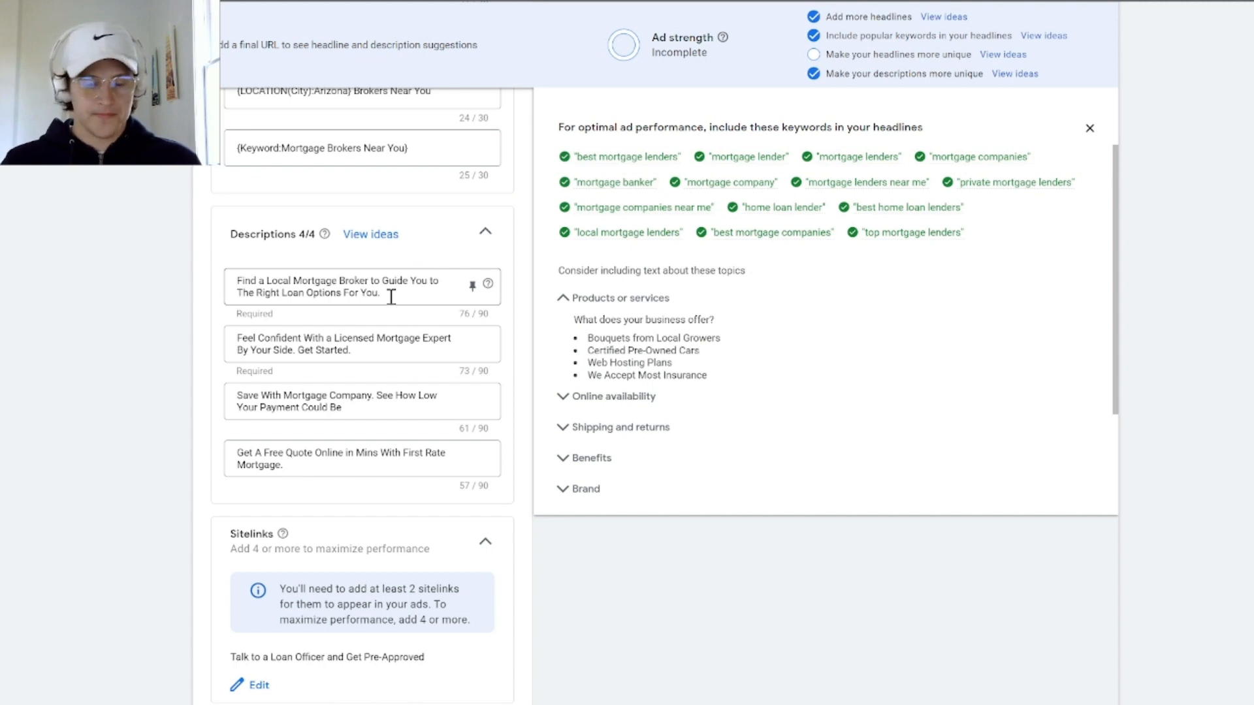
scroll(391, 307, "down", 3)
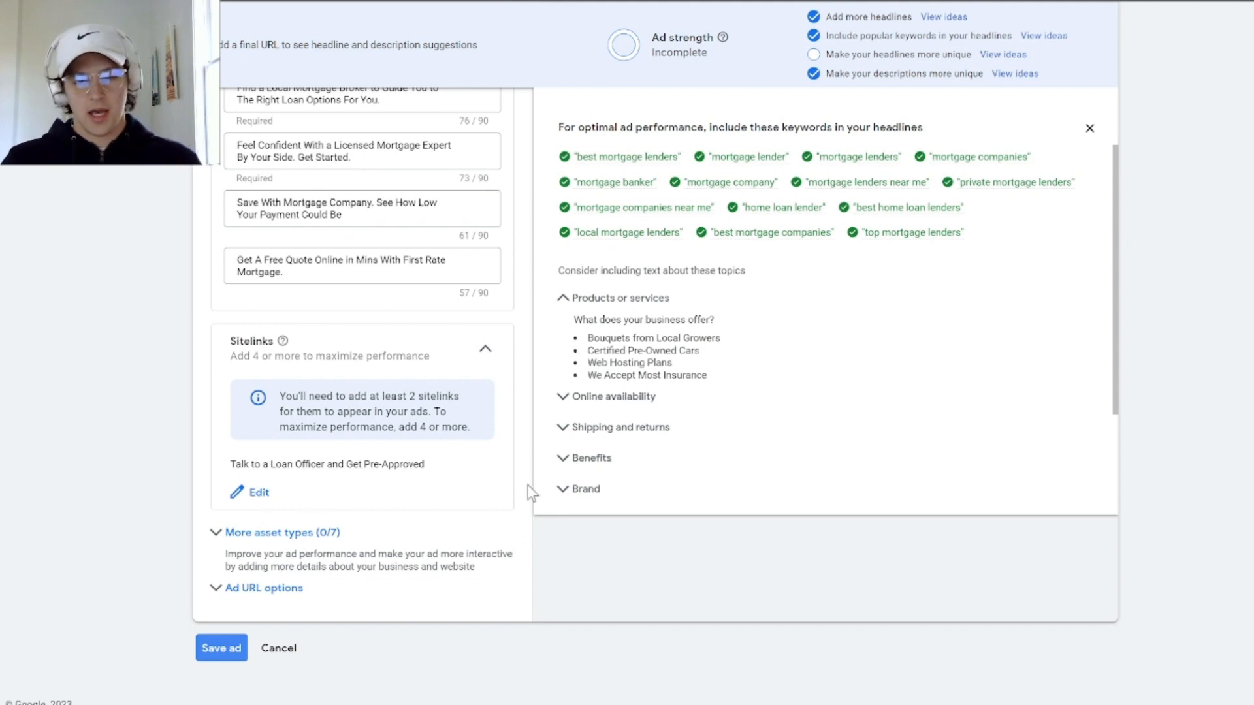
scroll(528, 538, "up", 7)
scroll(558, 461, "up", 10)
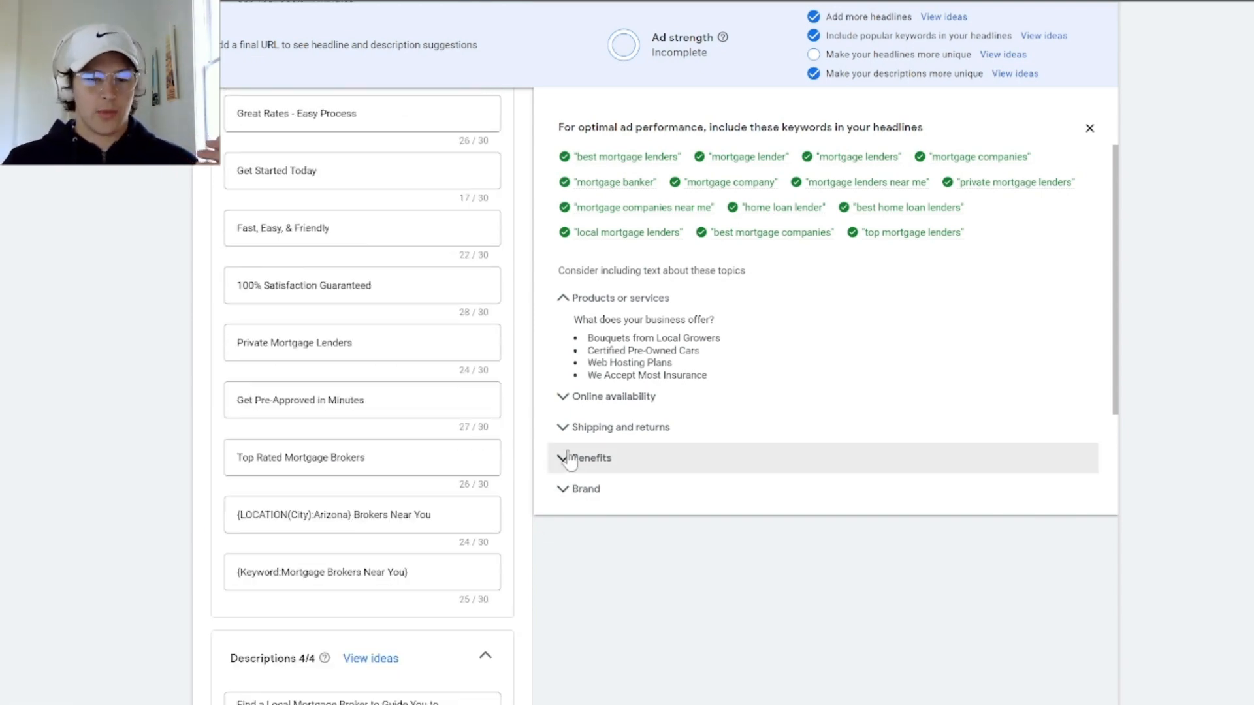